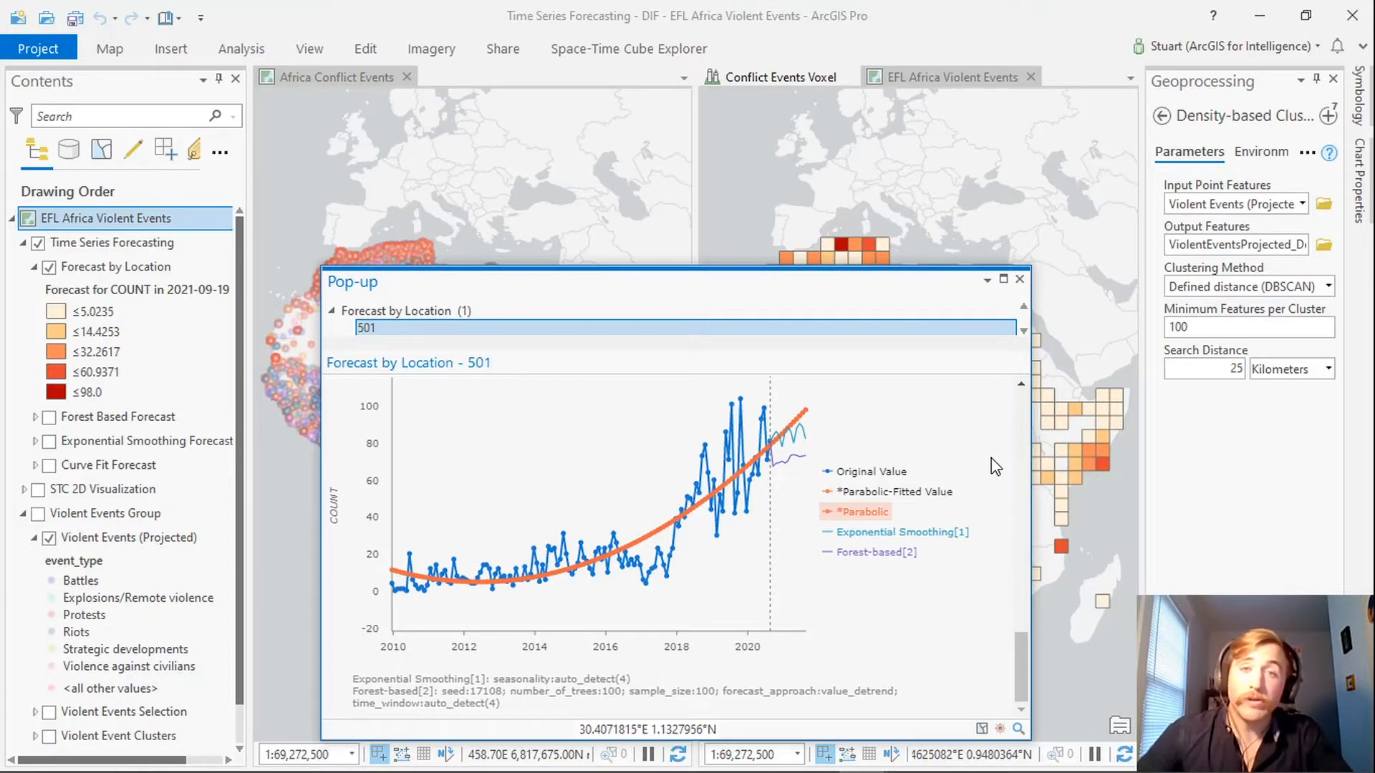
- Close the forecast pop-up and dock the Africa Conflict Events map in the same tab group as the other views
{"action": "left_click", "coordinate": [1020, 278]}
{"action": "left_click", "coordinate": [344, 77]}
{"action": "left_click_drag", "start_coordinate": [344, 77], "coordinate": [746, 82]}
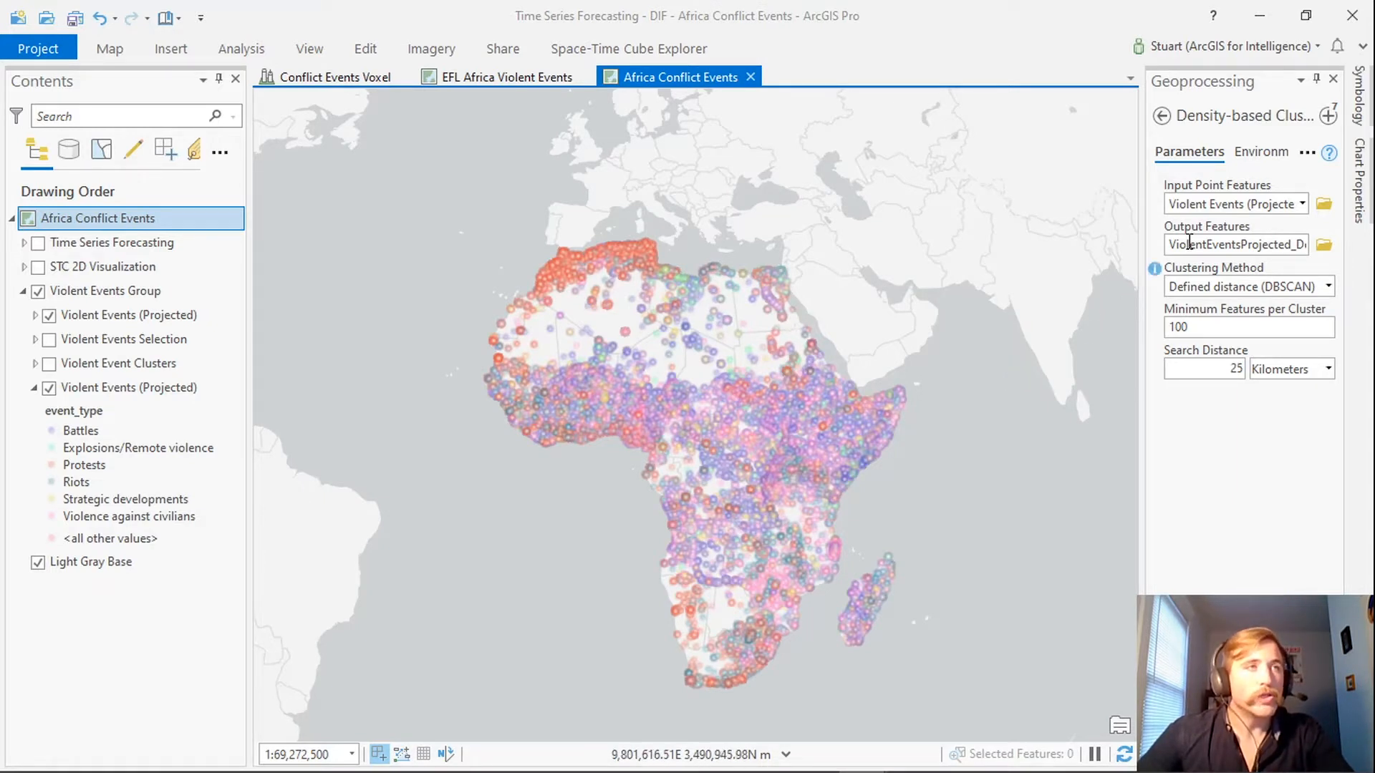
- Review the Density-based Clustering description, then show only Violent Event Clusters within the Violent Events Group with its legend expanded
{"action": "mouse_move", "coordinate": [1329, 154]}
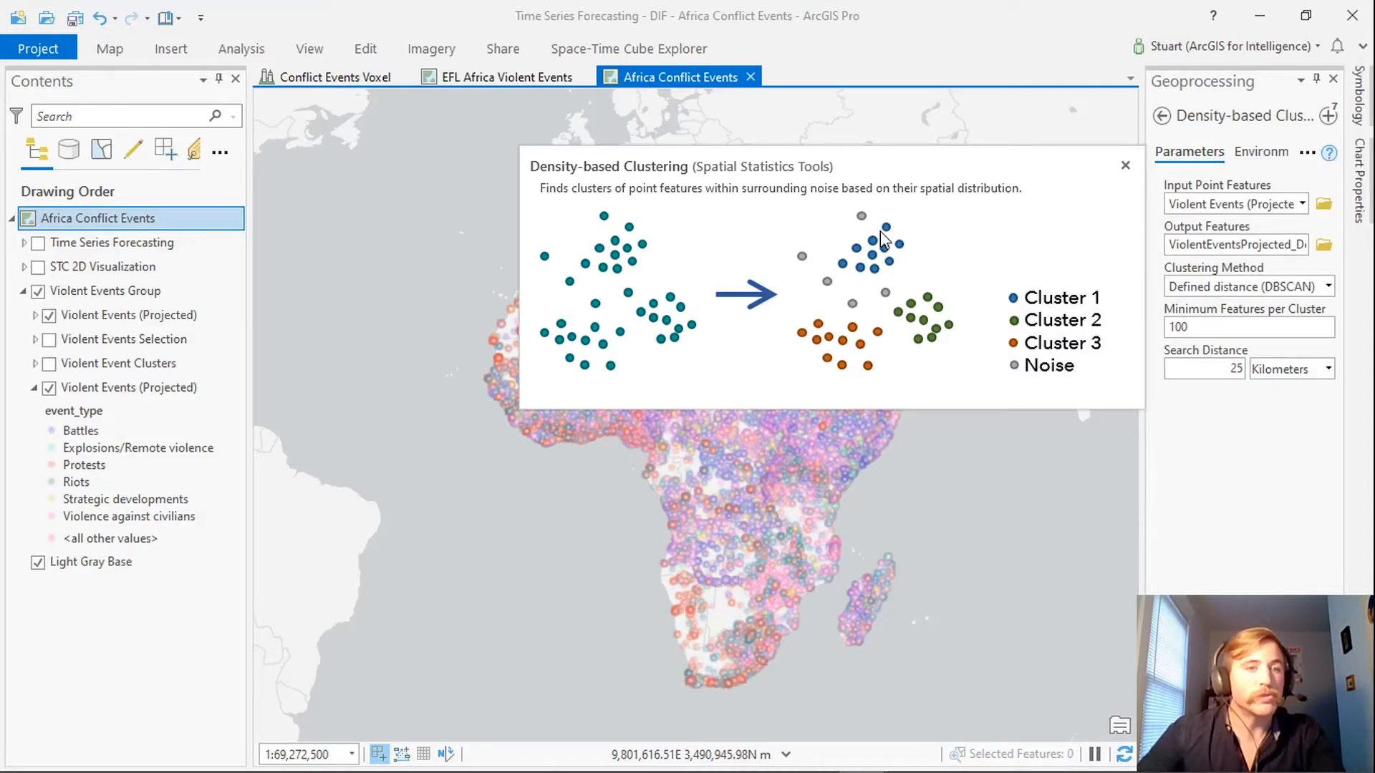
{"action": "left_click", "coordinate": [47, 366]}
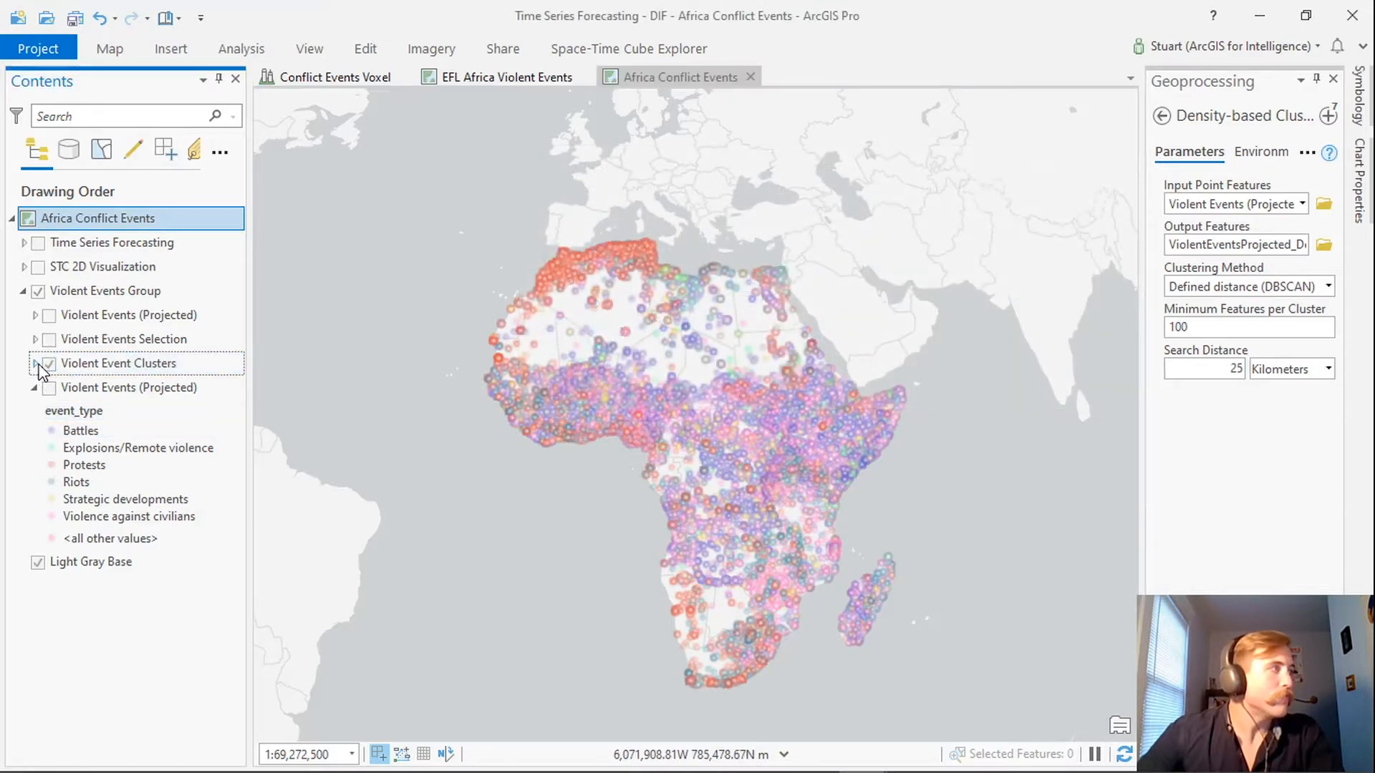
{"action": "left_click", "coordinate": [35, 363]}
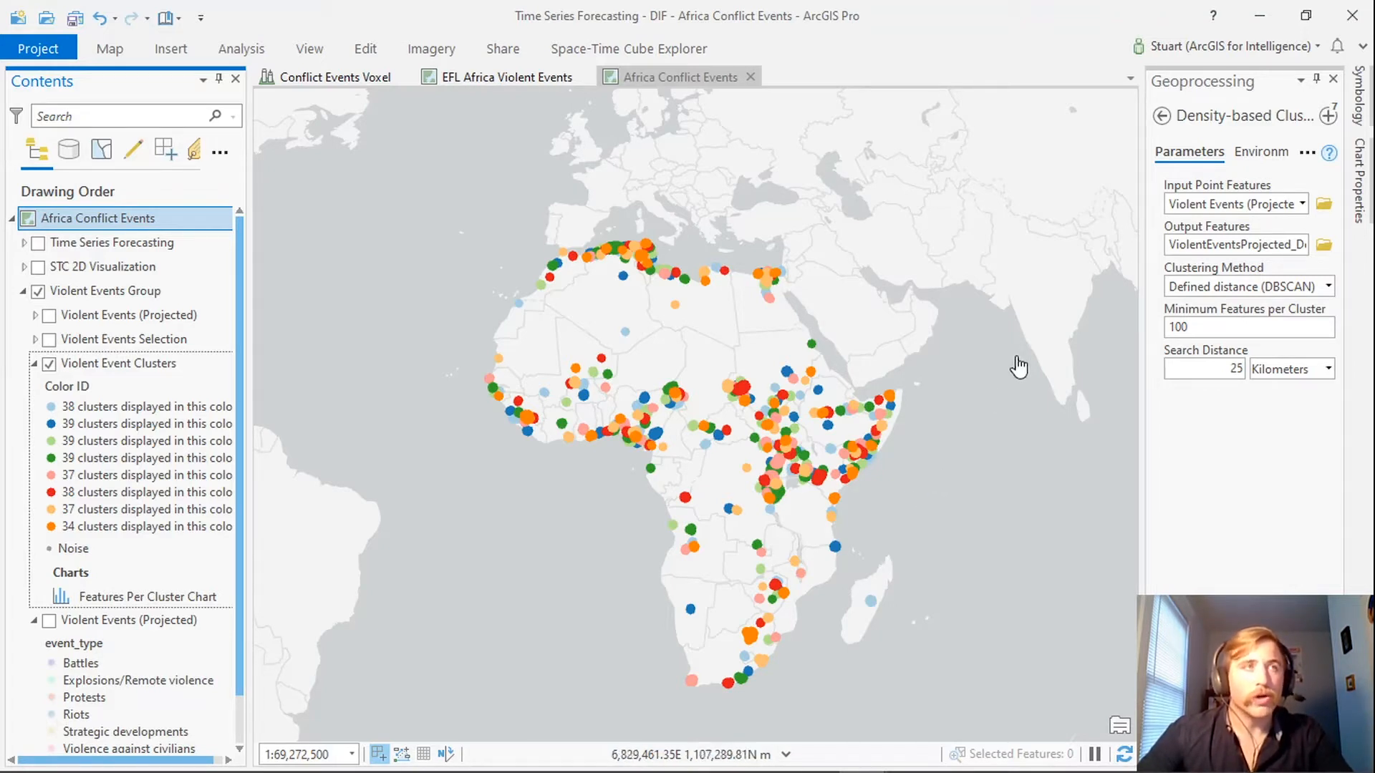
- Bring up the Create Space Time Cube By Aggregating Points tool and read its description
{"action": "left_click", "coordinate": [1328, 116]}
{"action": "left_click", "coordinate": [1217, 310]}
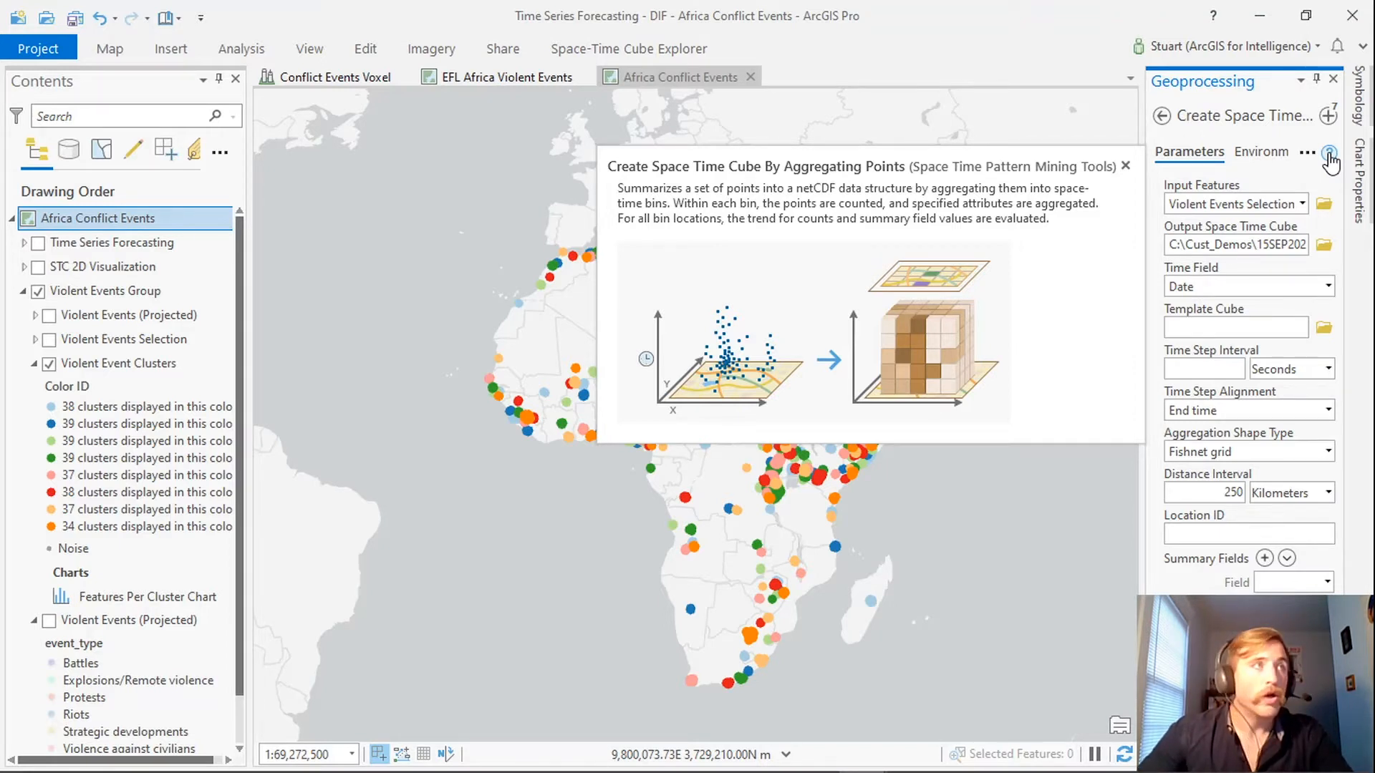
- Switch to the Conflict Events Voxel scene and go to its Libya bookmark
{"action": "left_click", "coordinate": [335, 77]}
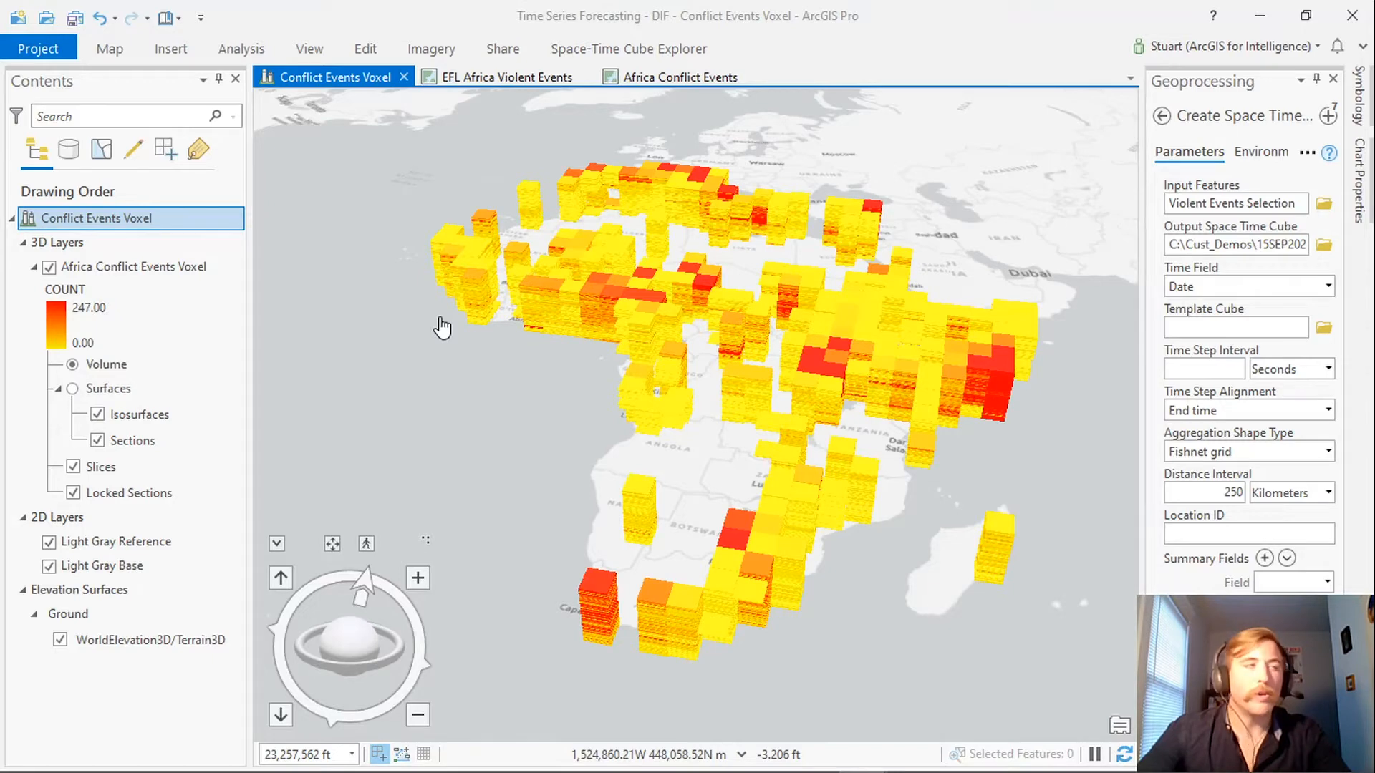
{"action": "left_click", "coordinate": [111, 50]}
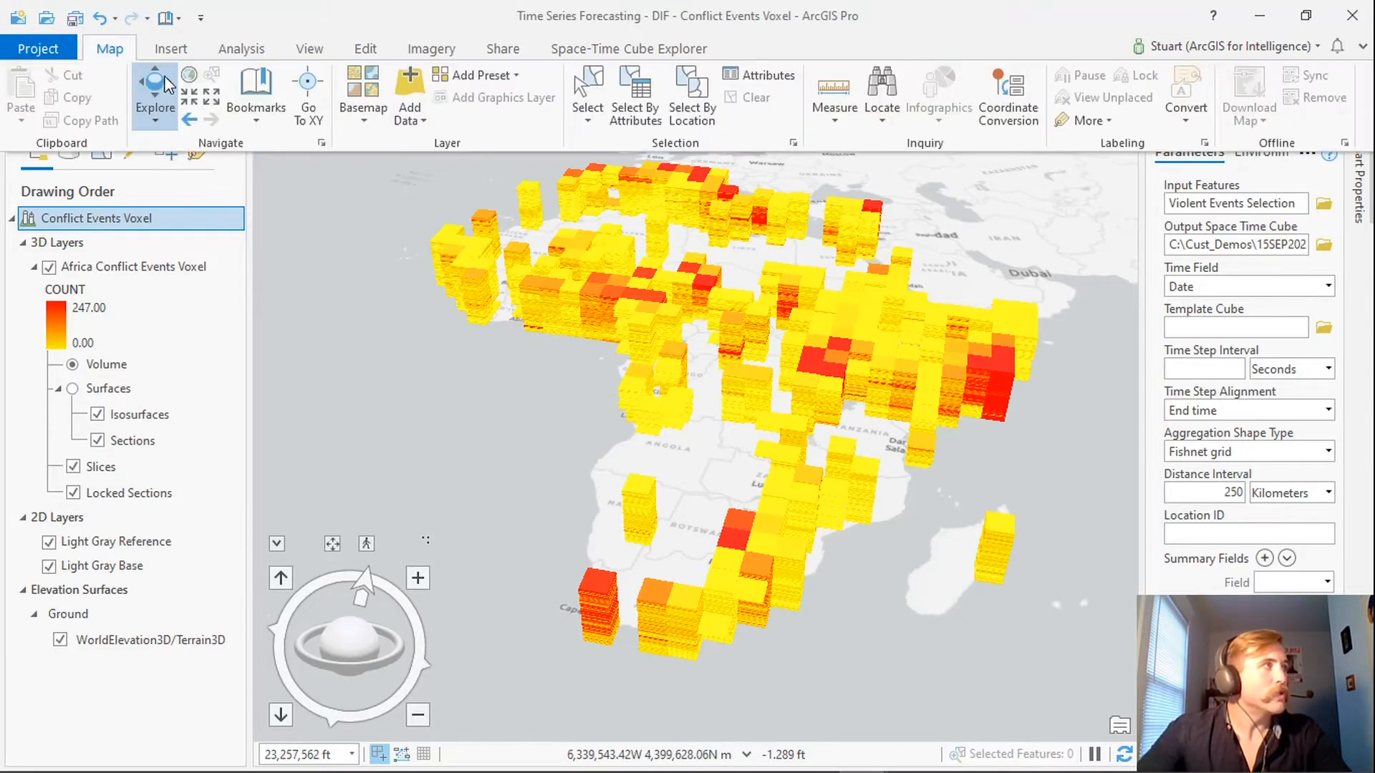
{"action": "left_click", "coordinate": [255, 112]}
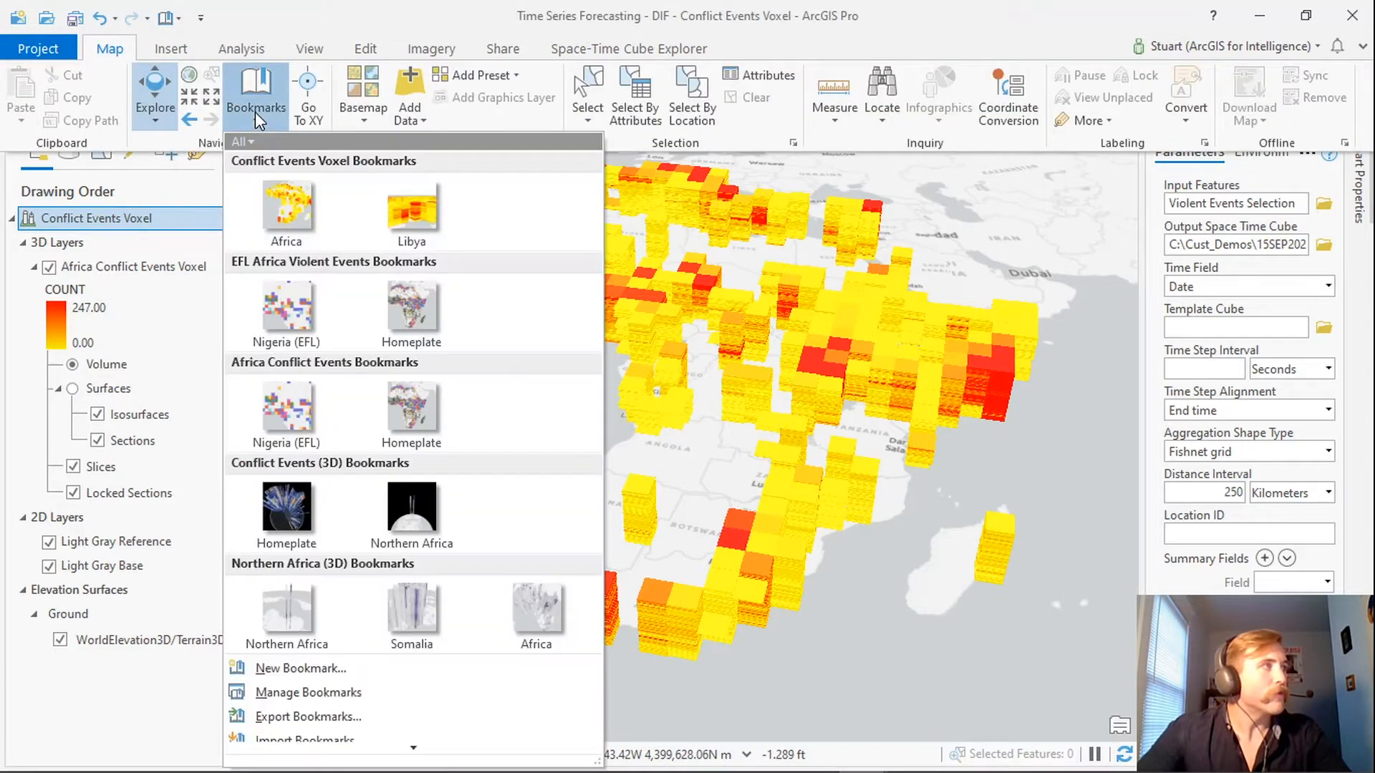
{"action": "left_click", "coordinate": [413, 225]}
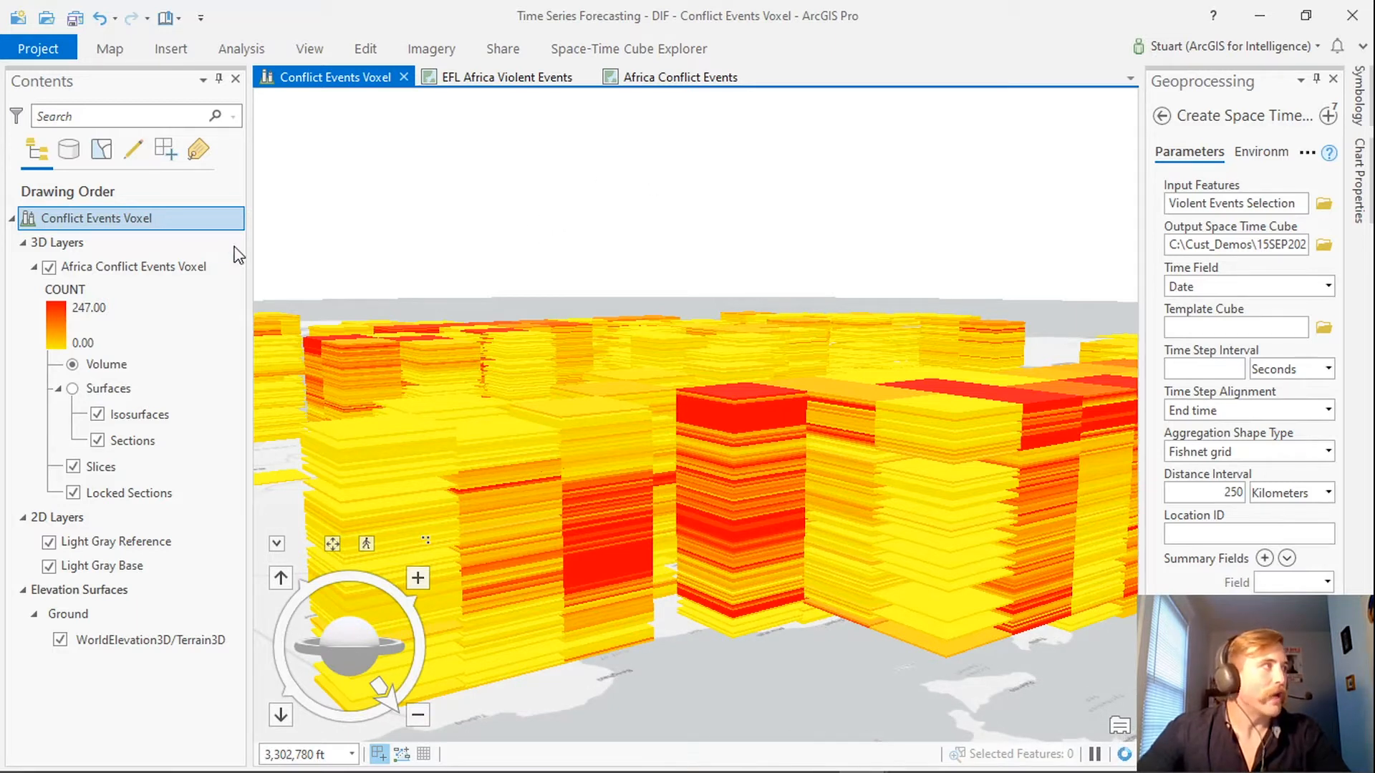
- Create a horizontal slice through the Africa Conflict Events Voxel layer and raise it to position 129.0
{"action": "left_click", "coordinate": [166, 267]}
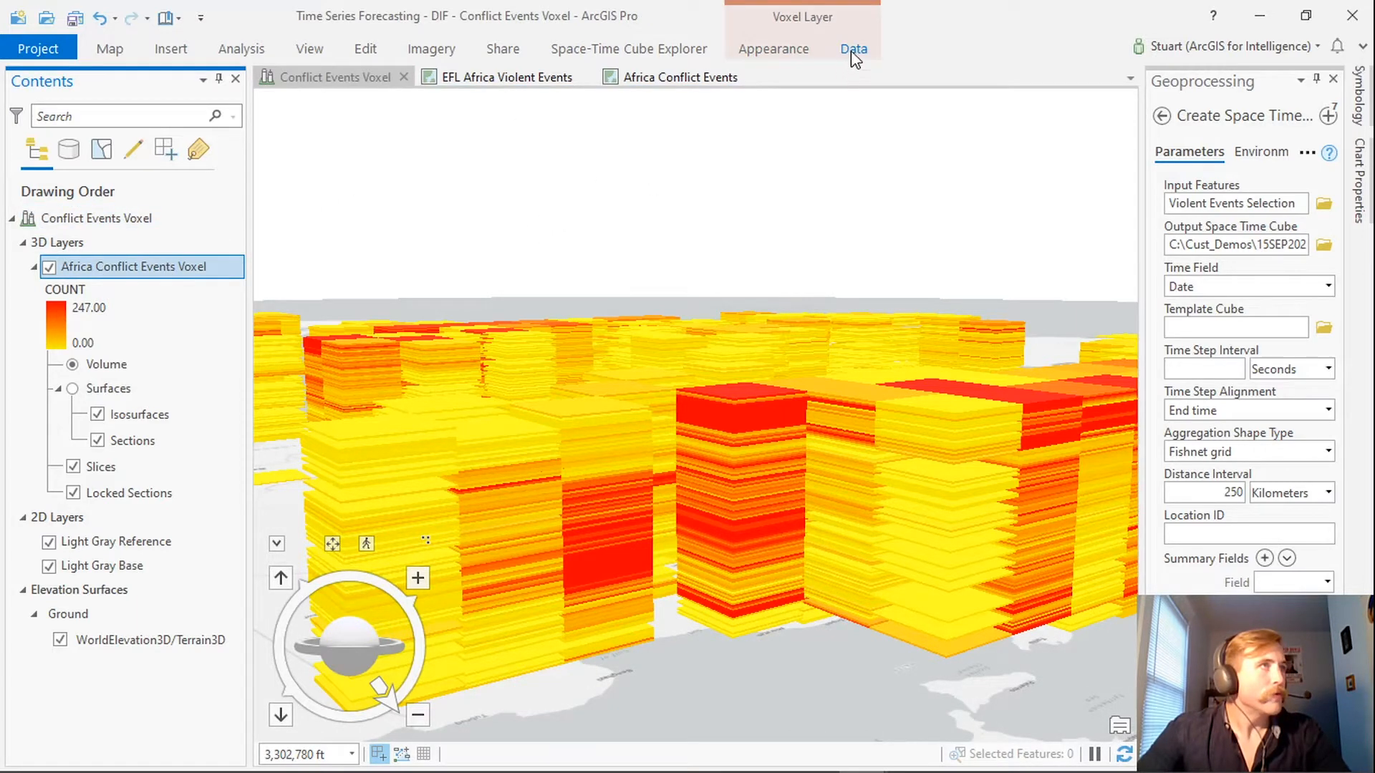
{"action": "left_click", "coordinate": [853, 57]}
{"action": "left_click", "coordinate": [37, 93]}
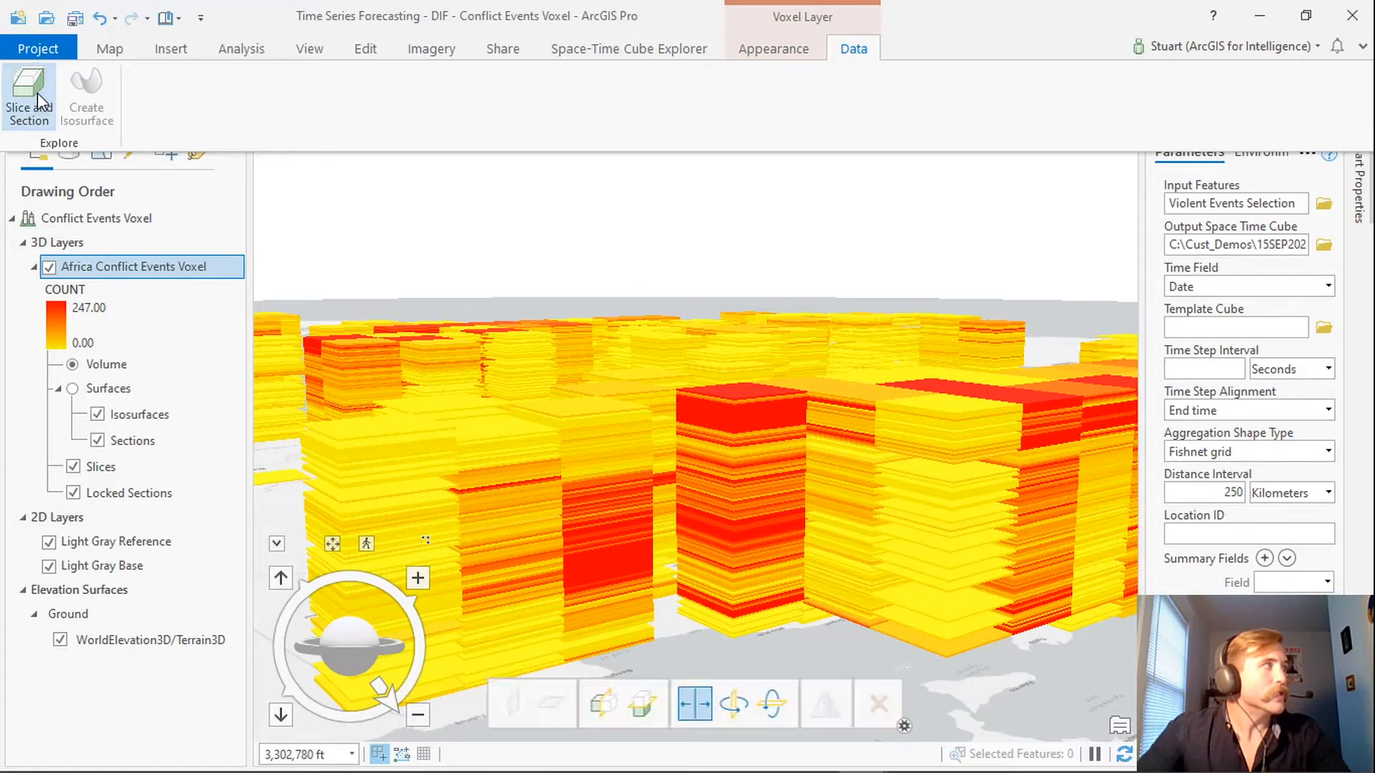
{"action": "left_click", "coordinate": [646, 701]}
{"action": "left_click", "coordinate": [731, 632]}
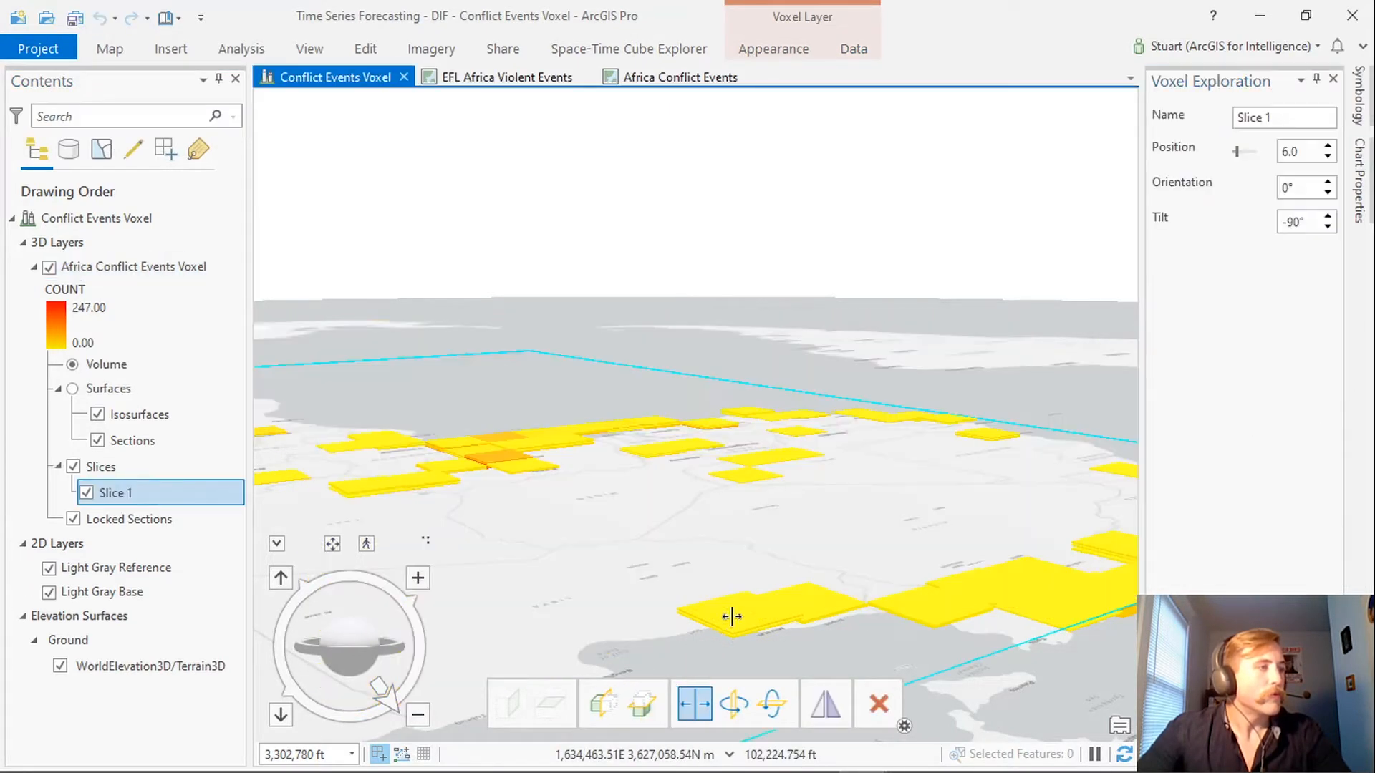
{"action": "left_click_drag", "start_coordinate": [725, 631], "coordinate": [708, 393]}
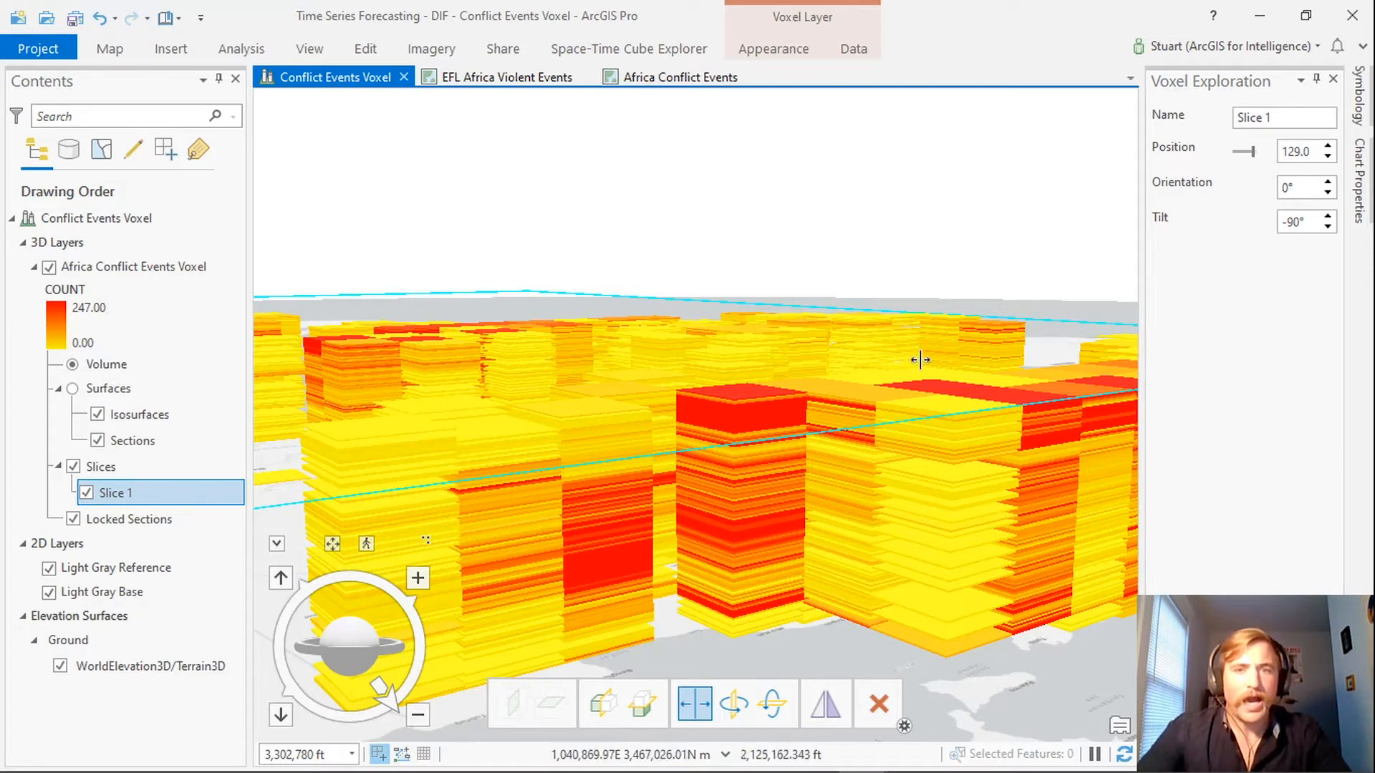
- Enable the voxel layer's transparency function and shape its curve so low counts are transparent and only the highest counts remain opaque
{"action": "left_click", "coordinate": [1359, 100]}
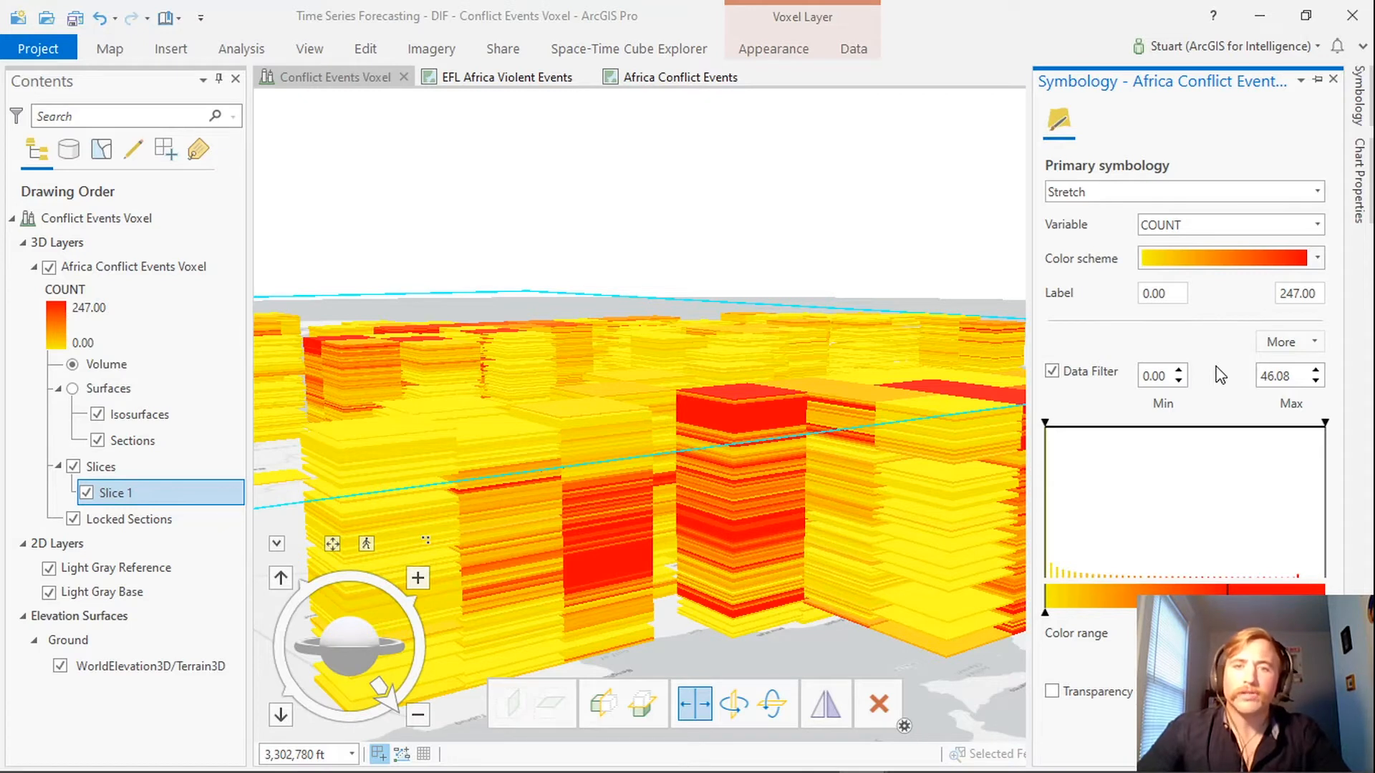
{"action": "left_click", "coordinate": [1052, 693]}
{"action": "scroll", "coordinate": [1056, 702], "scroll_direction": "down", "scroll_amount": 4}
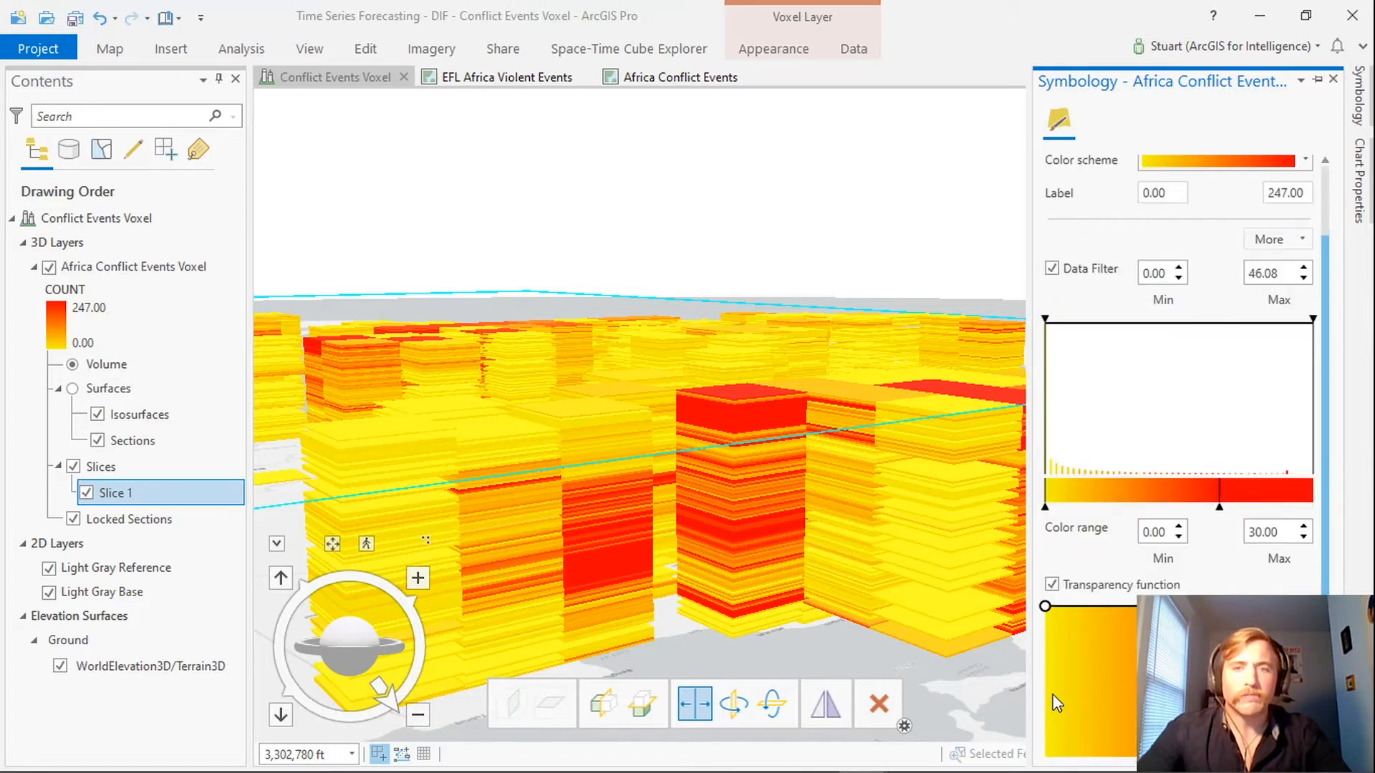
{"action": "scroll", "coordinate": [1055, 652], "scroll_direction": "down", "scroll_amount": 1}
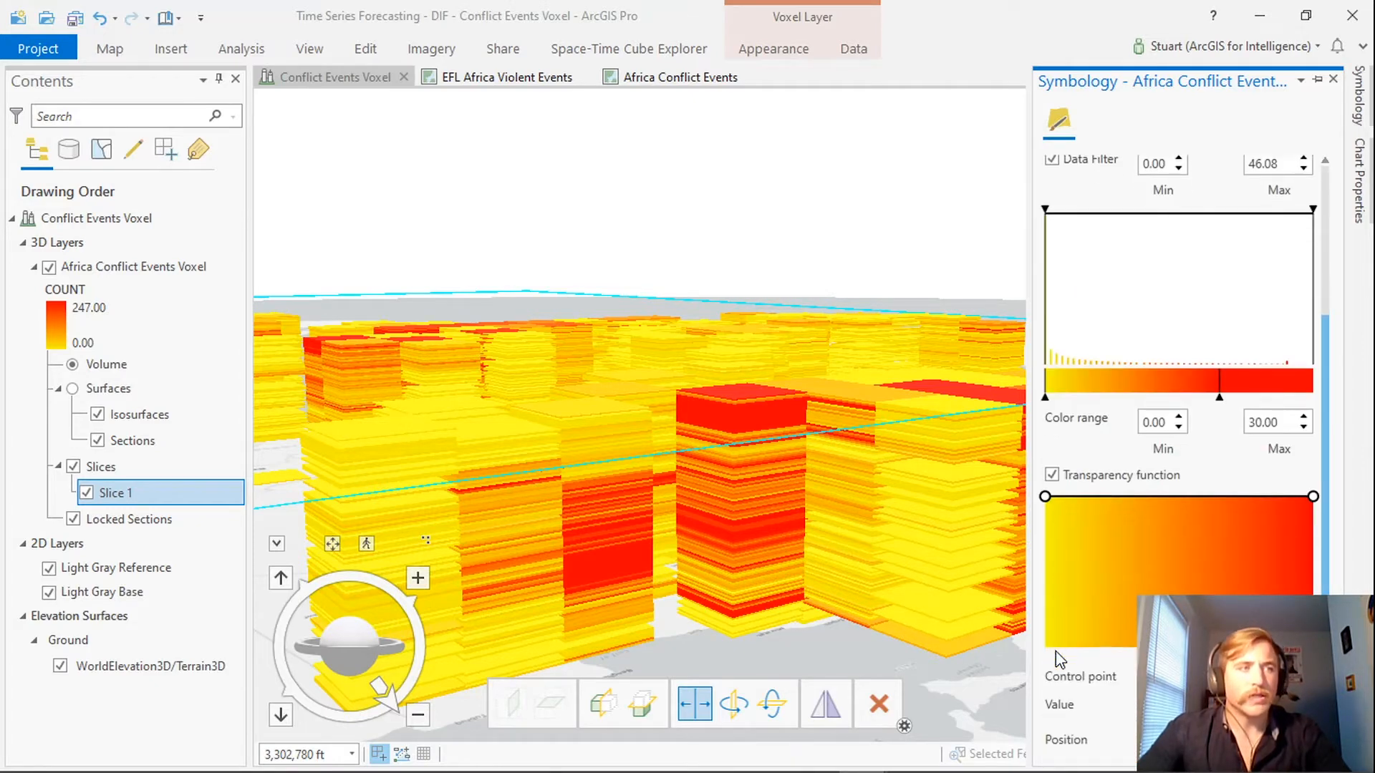
{"action": "left_click_drag", "start_coordinate": [1046, 498], "coordinate": [1045, 647]}
{"action": "left_click_drag", "start_coordinate": [1181, 570], "coordinate": [1266, 647]}
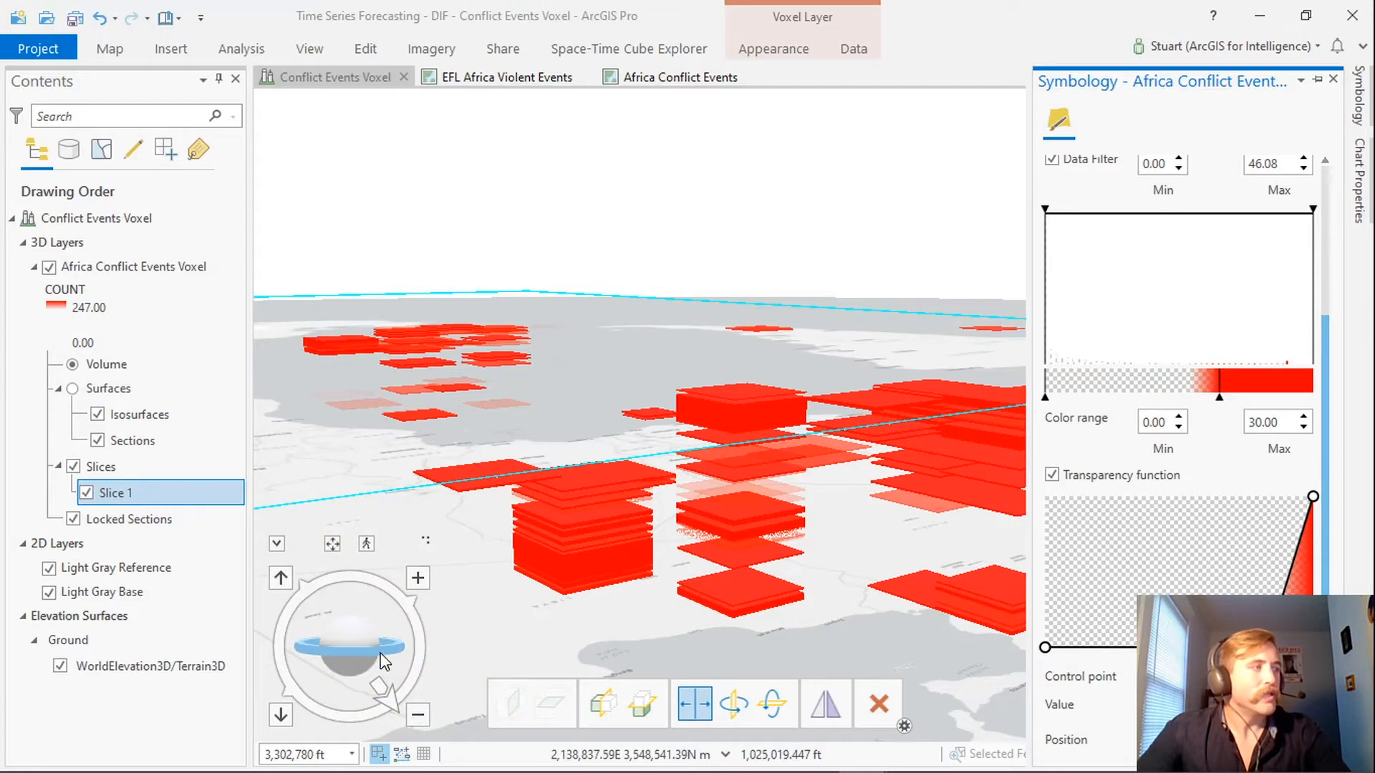
{"action": "left_click_drag", "start_coordinate": [380, 653], "coordinate": [287, 645]}
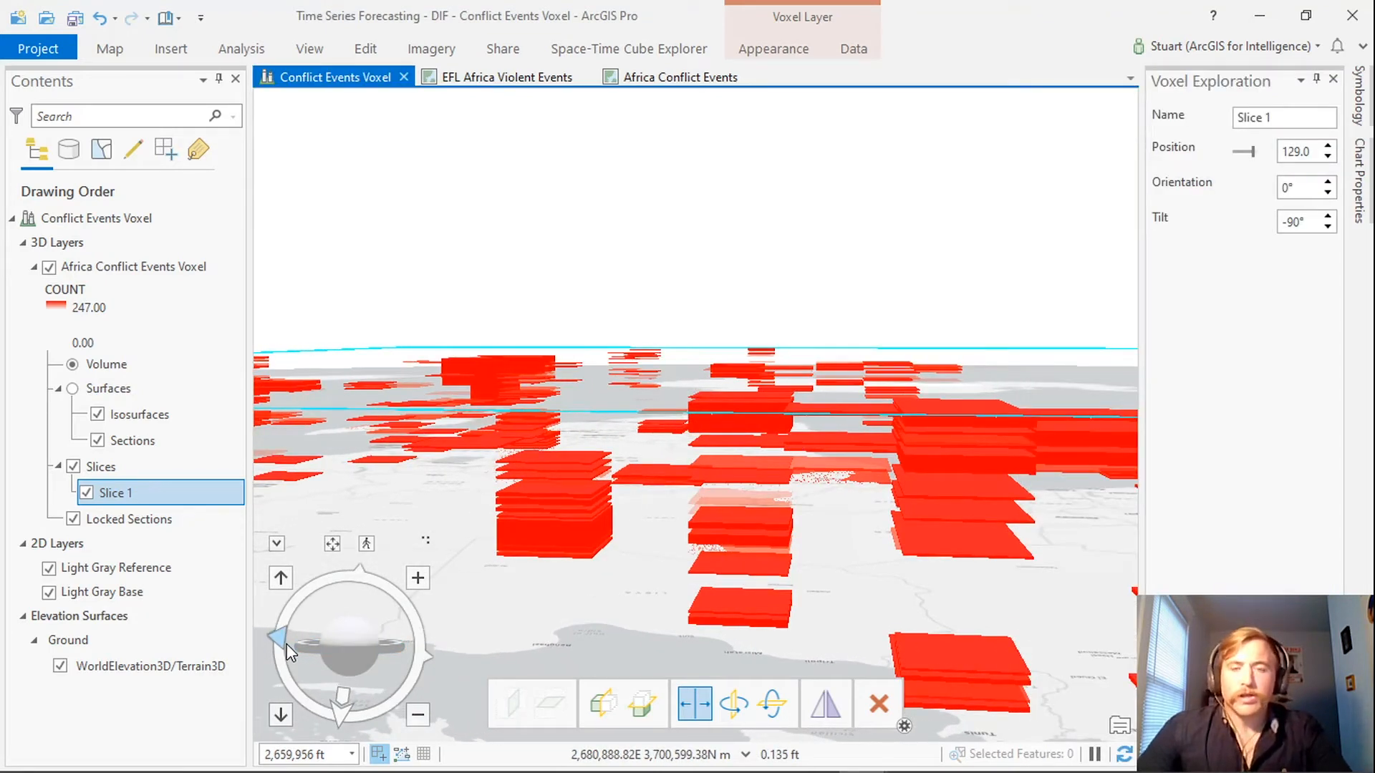
- Return to the Africa Conflict Events map and bring up the Visualize Space Time Cube in 2D tool with its description
{"action": "left_click", "coordinate": [692, 80]}
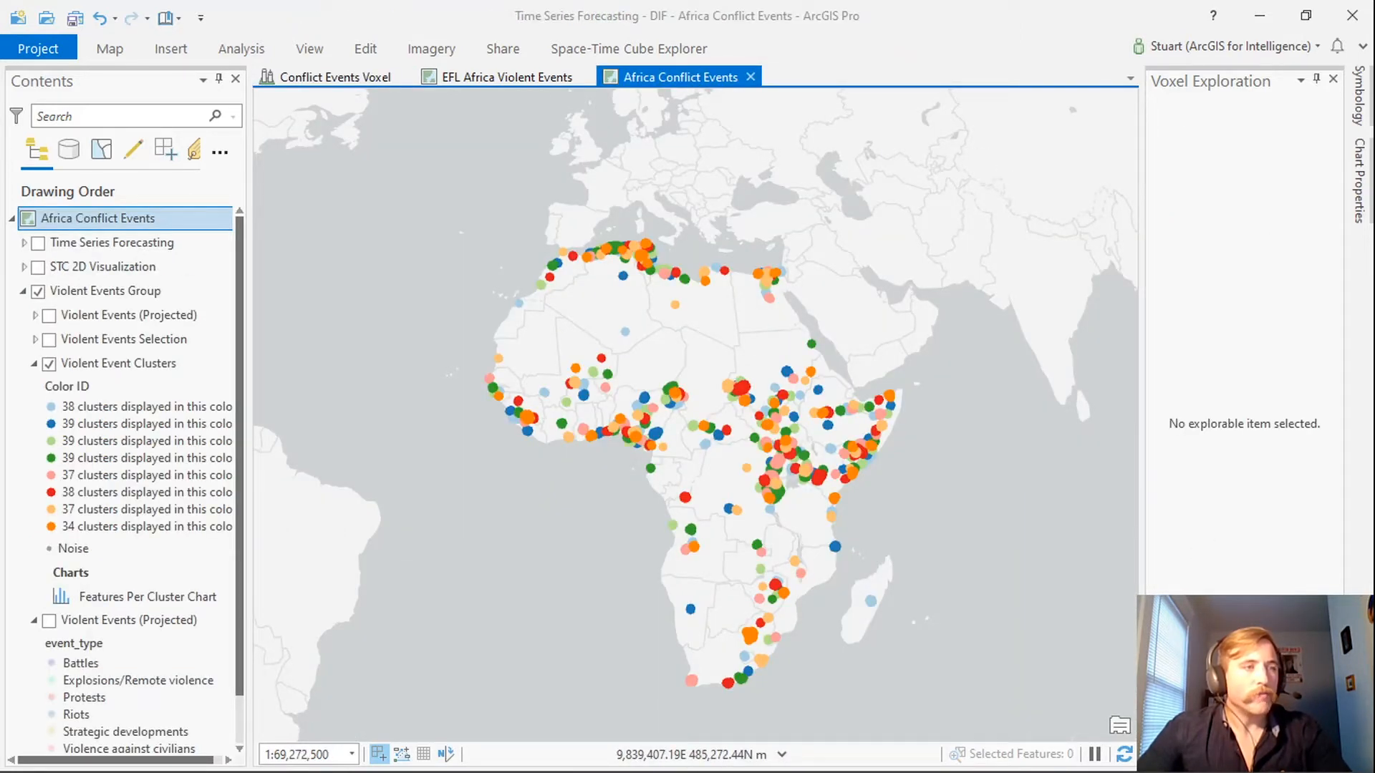
{"action": "left_click", "coordinate": [1217, 758]}
{"action": "left_click", "coordinate": [1328, 116]}
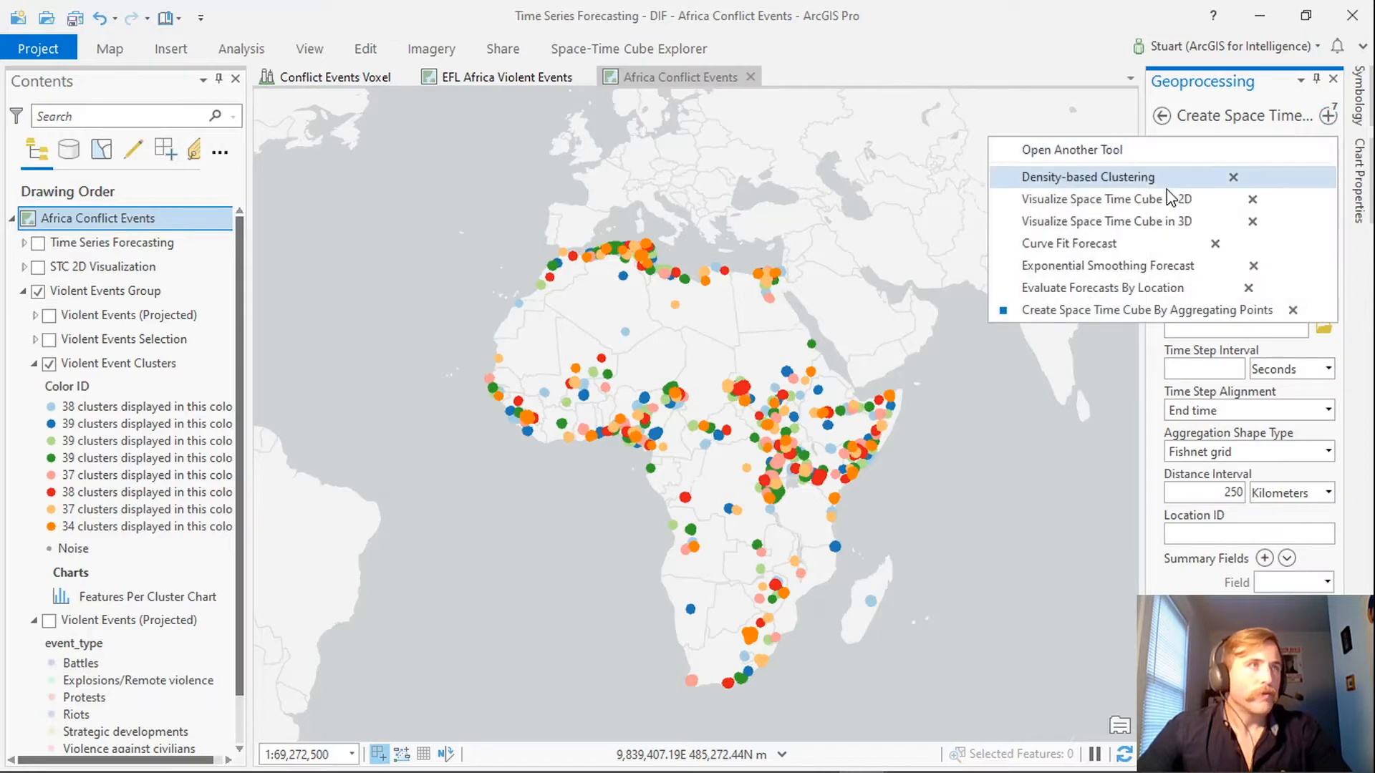
{"action": "left_click", "coordinate": [1152, 201]}
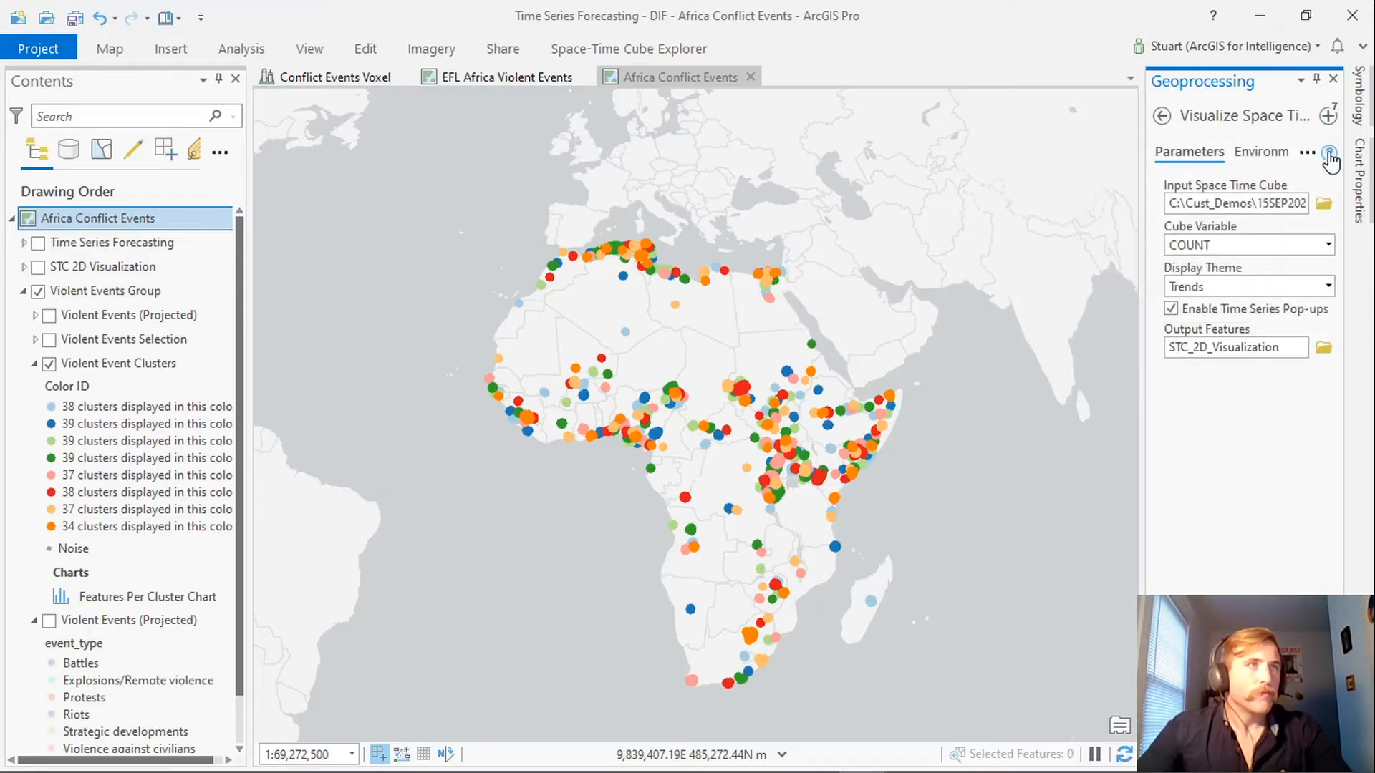
{"action": "mouse_move", "coordinate": [1329, 159]}
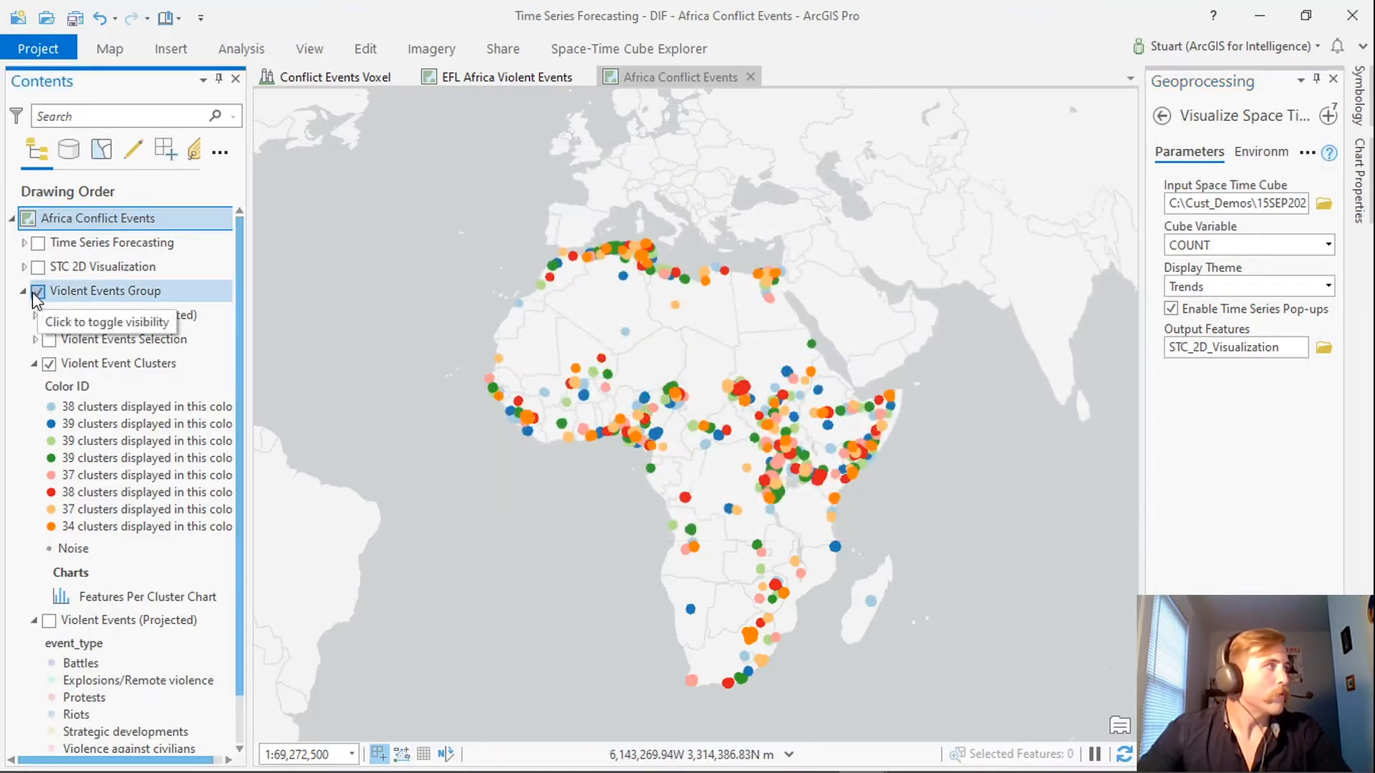
- Hide the Violent Events Group and show the STC 2D Visualization layer with its trend legend expanded
{"action": "left_click", "coordinate": [38, 291]}
{"action": "left_click", "coordinate": [38, 266]}
{"action": "left_click", "coordinate": [23, 267]}
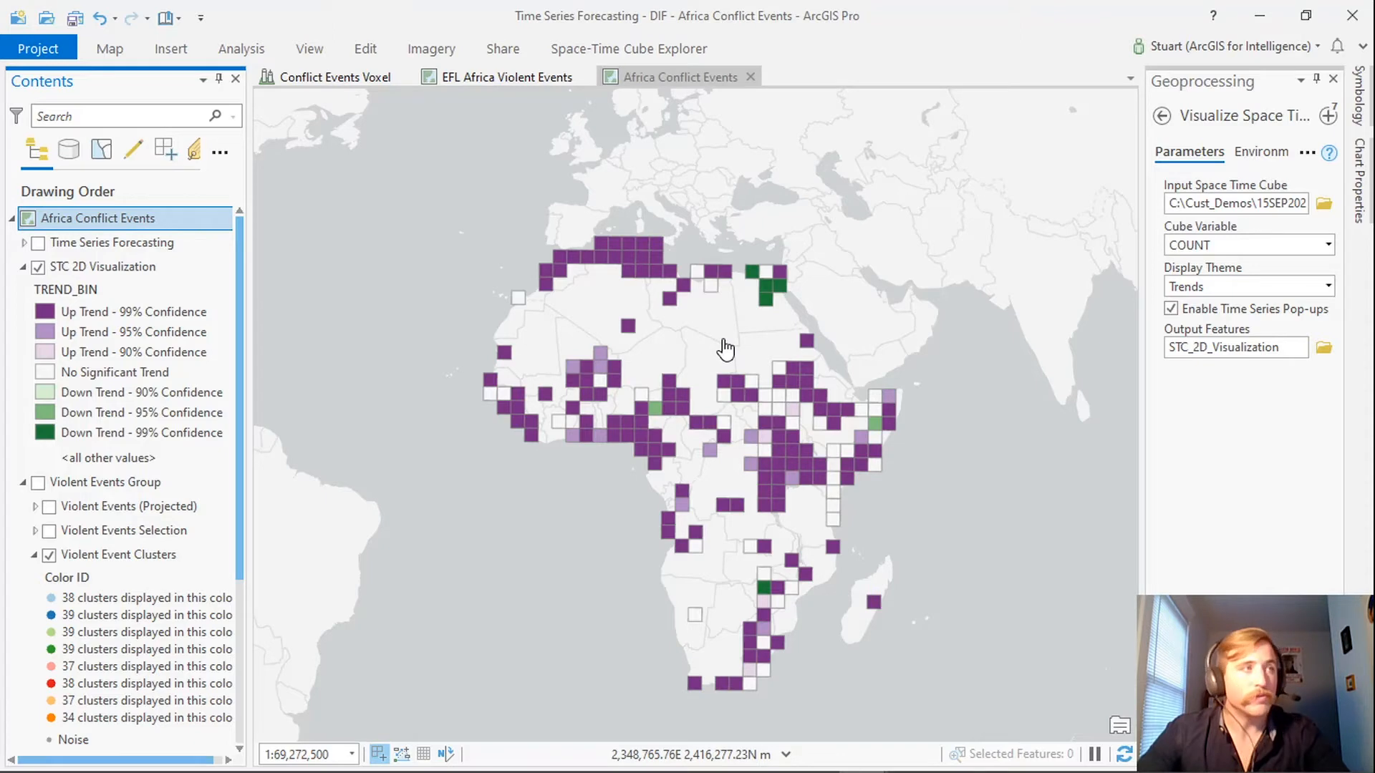
- Examine the event-count time series for a dark green down-trend cell in northern Egypt, then close its pop-up
{"action": "left_click", "coordinate": [769, 288]}
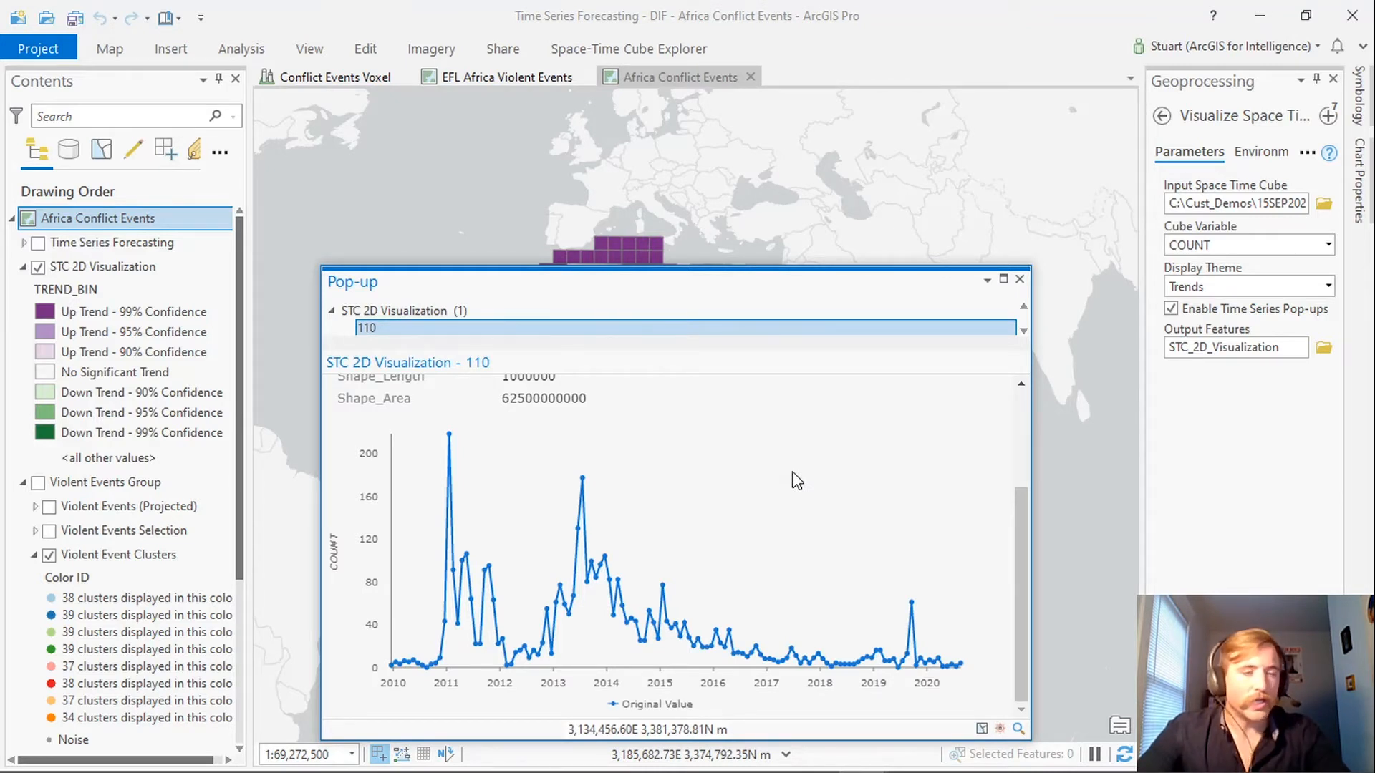
{"action": "mouse_move", "coordinate": [962, 663]}
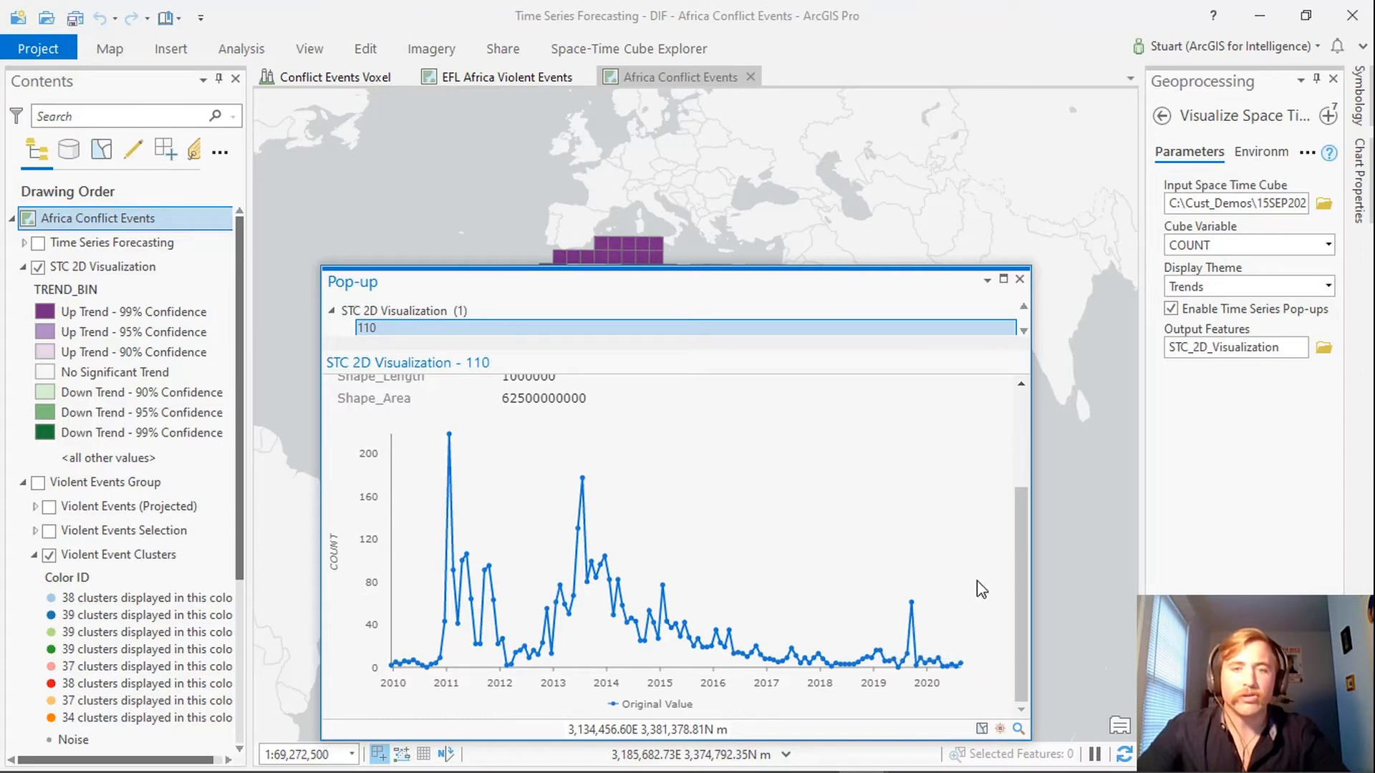
{"action": "left_click", "coordinate": [1019, 279]}
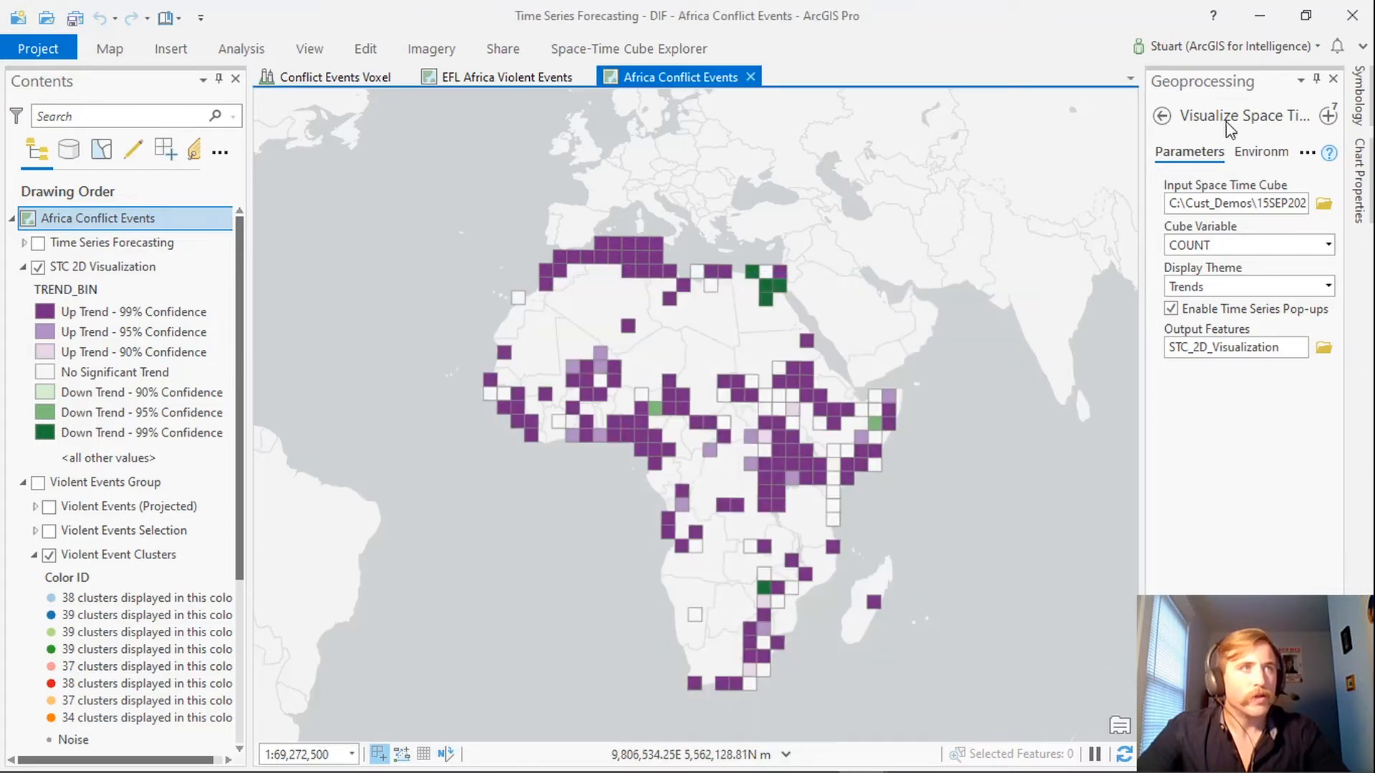
- Bring up the Curve Fit Forecast tool, then expand and show the Time Series Forecasting layer group
{"action": "left_click", "coordinate": [1329, 115]}
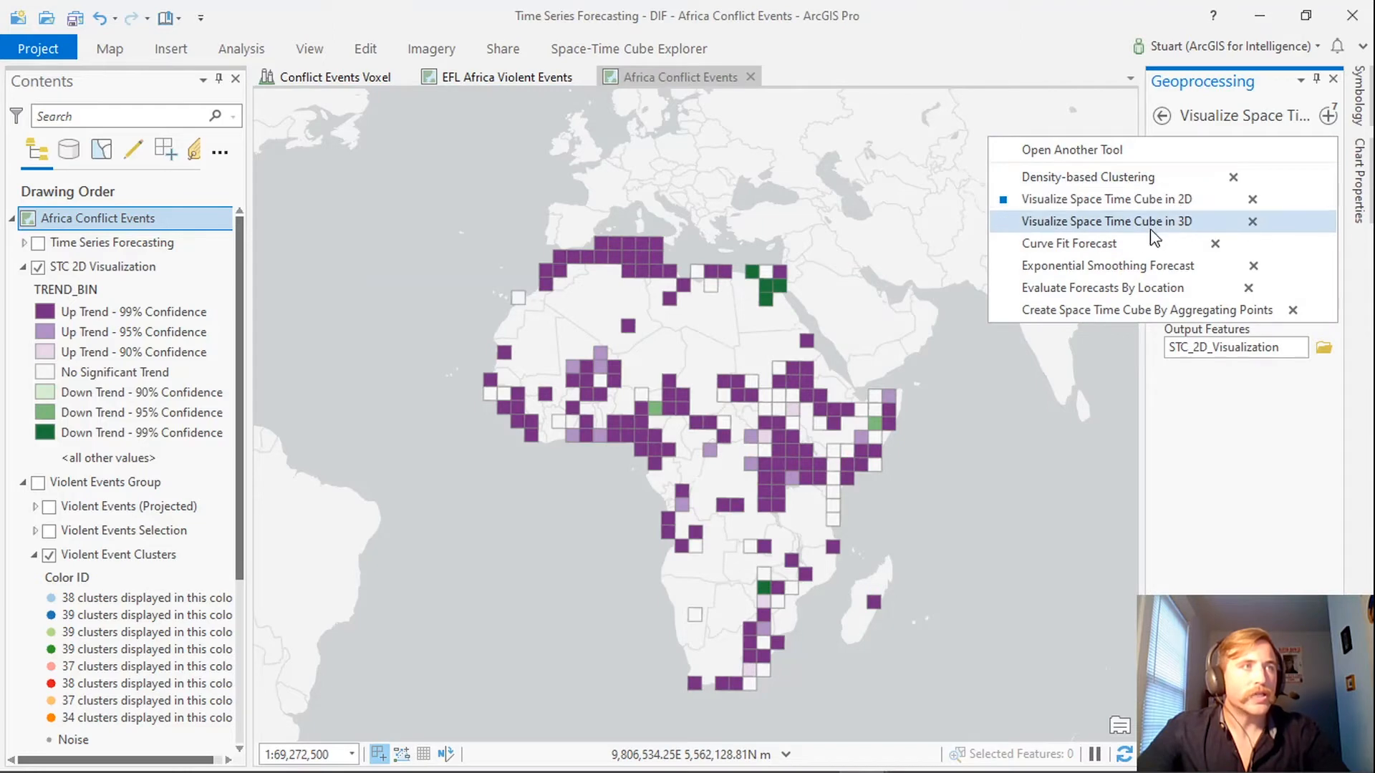
{"action": "left_click", "coordinate": [1133, 243]}
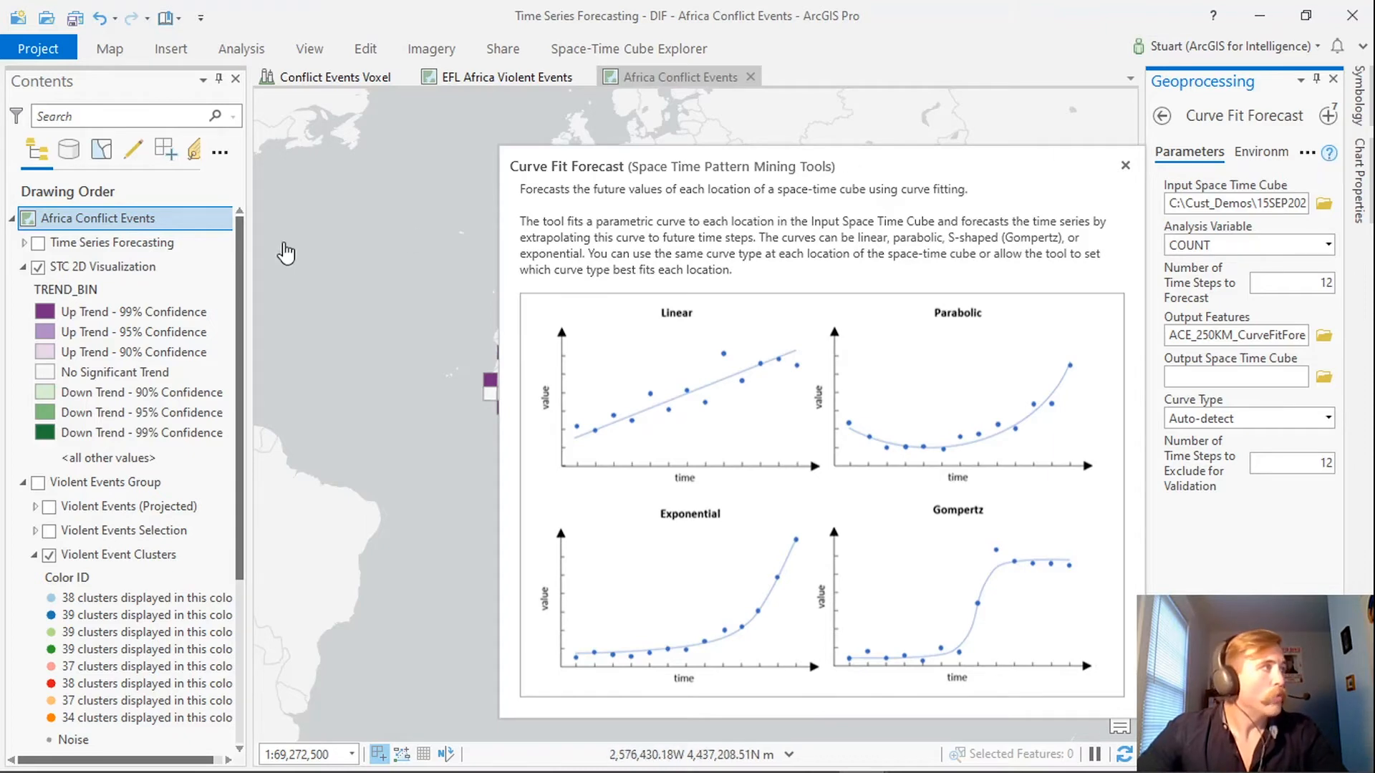
{"action": "left_click", "coordinate": [23, 243]}
{"action": "left_click", "coordinate": [37, 244]}
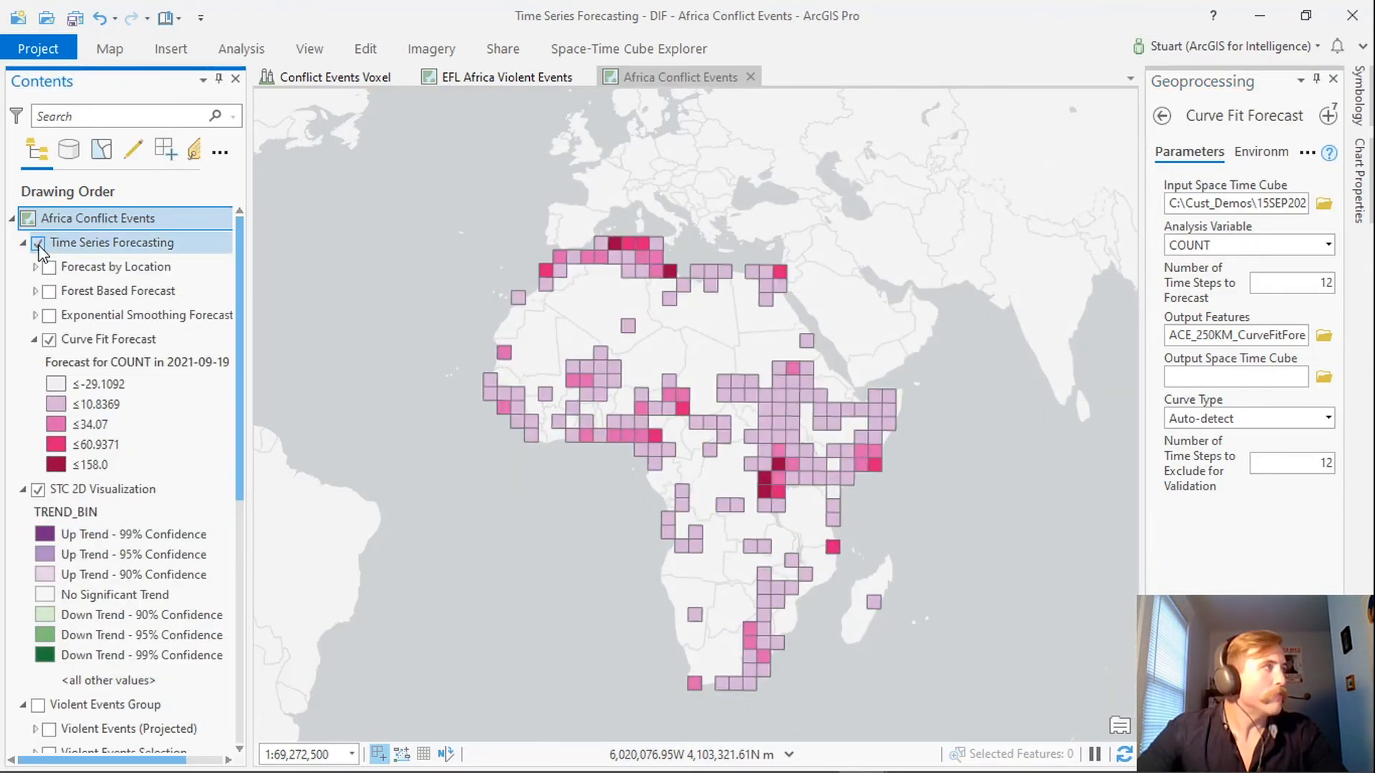
- Examine the Curve Fit Forecast chart for the ≤60.9371 class cell just east of Nigeria, then close its pop-up
{"action": "left_click", "coordinate": [685, 414]}
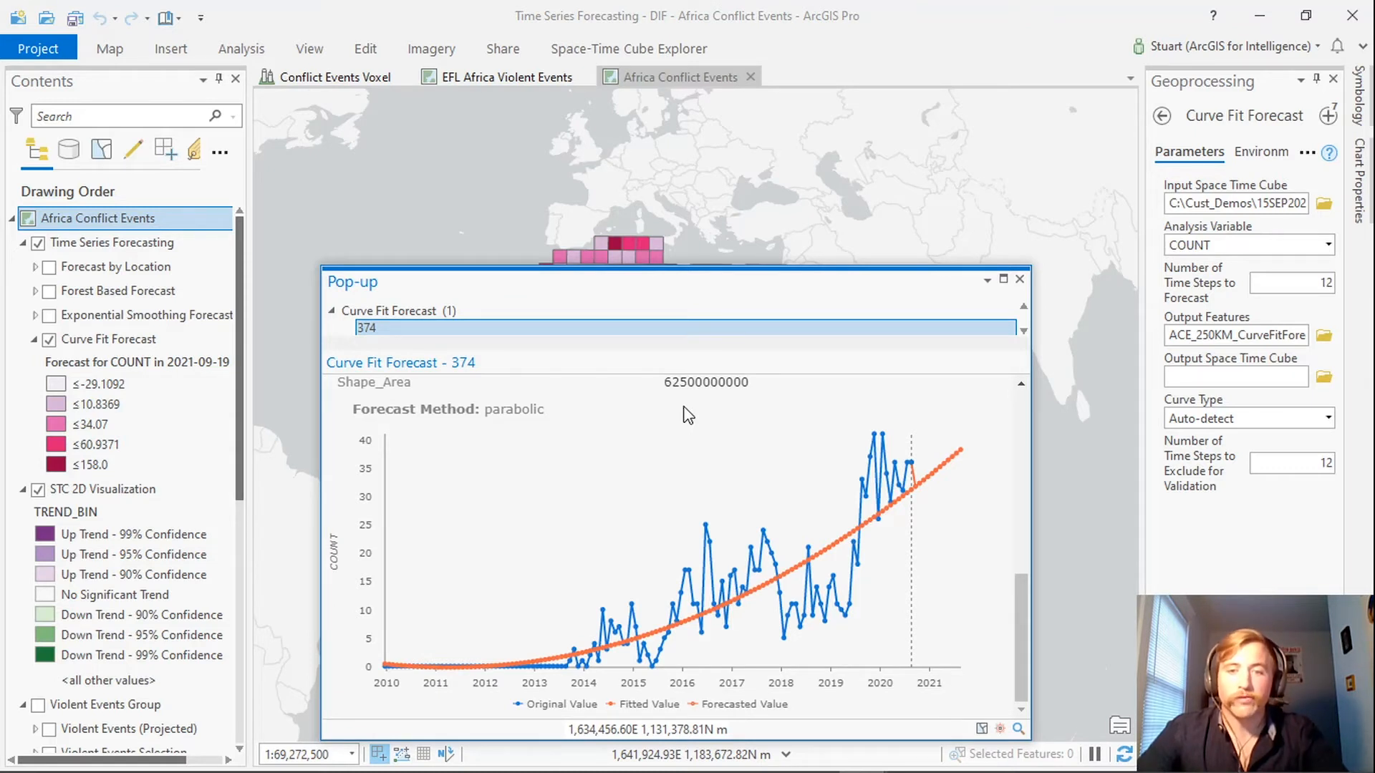
{"action": "mouse_move", "coordinate": [912, 494]}
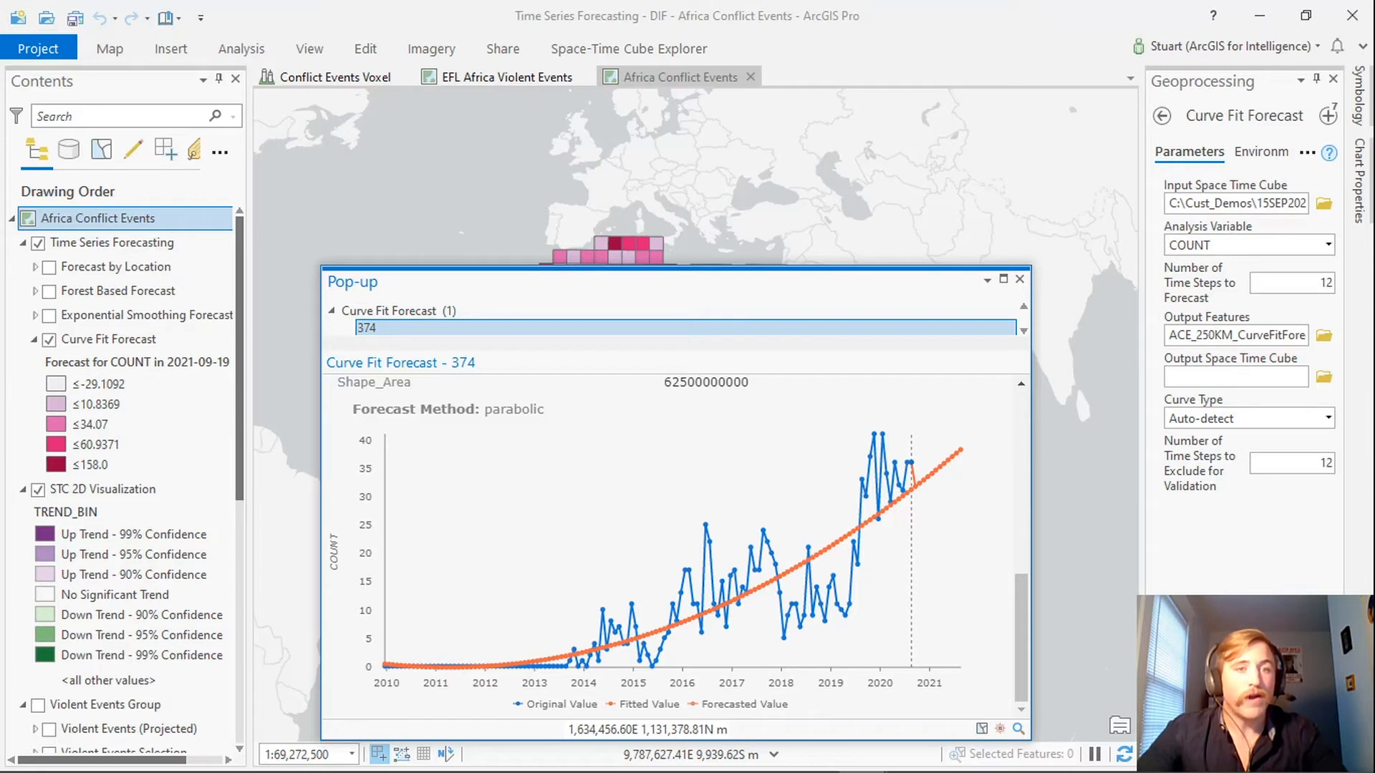
{"action": "left_click", "coordinate": [1023, 279]}
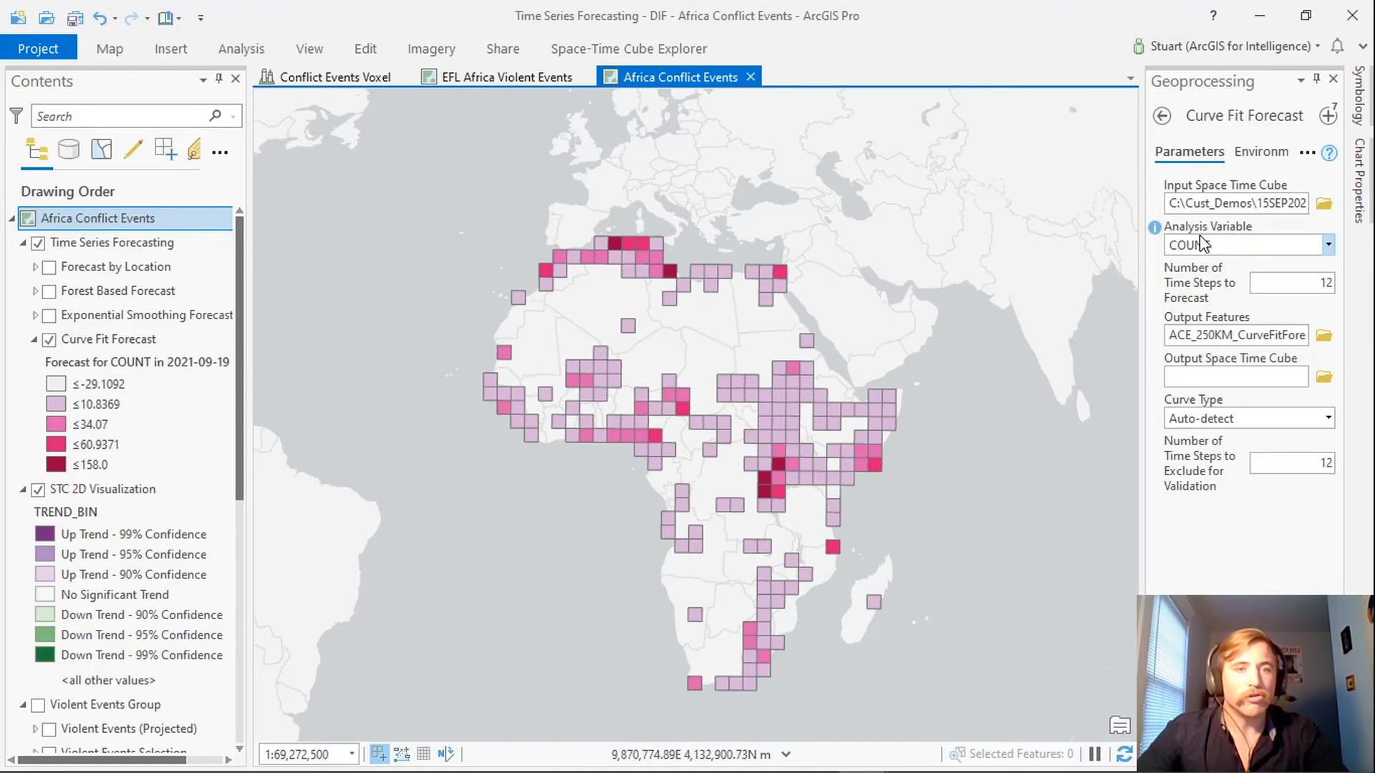
- Review the Exponential Smoothing Forecast tool's description, then show the matching forecast layer with its legend expanded
{"action": "left_click", "coordinate": [1328, 116]}
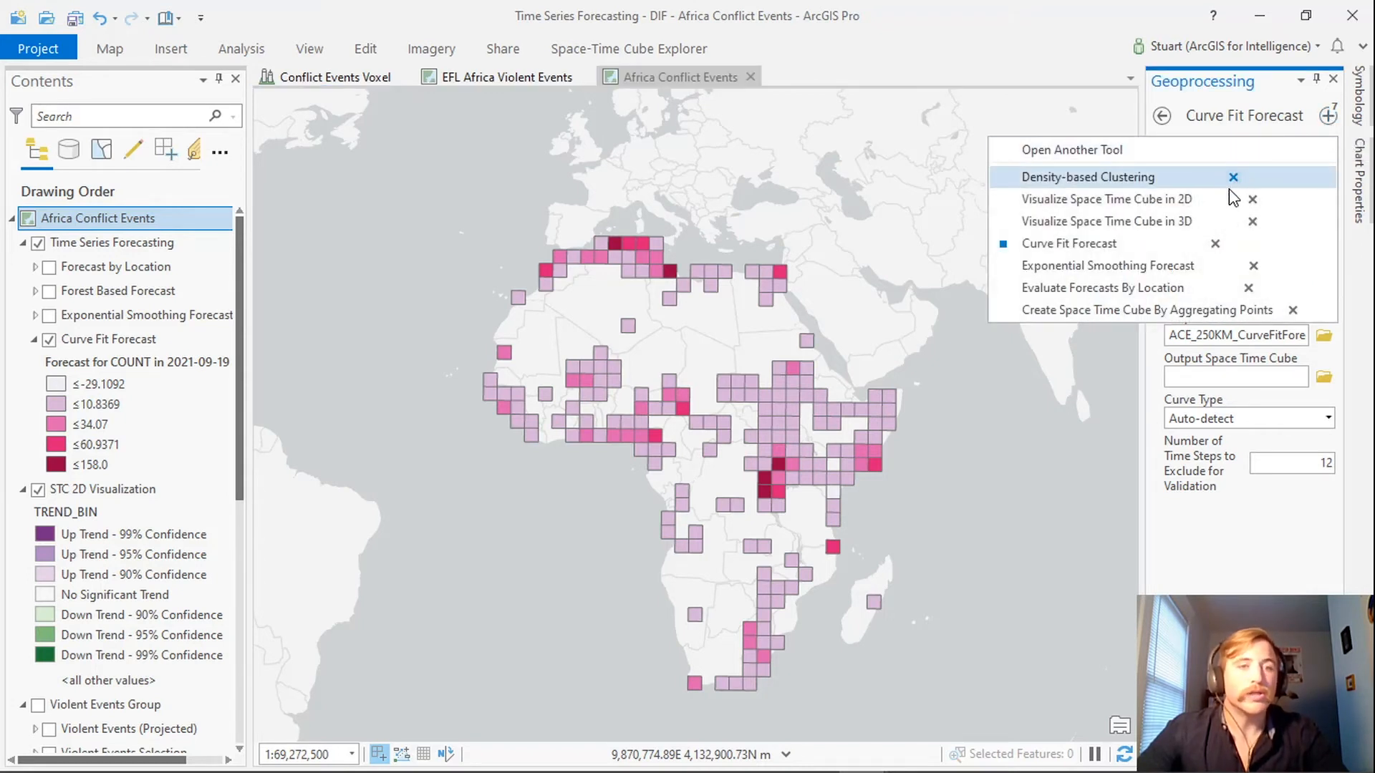
{"action": "left_click", "coordinate": [1190, 271]}
{"action": "mouse_move", "coordinate": [1329, 155]}
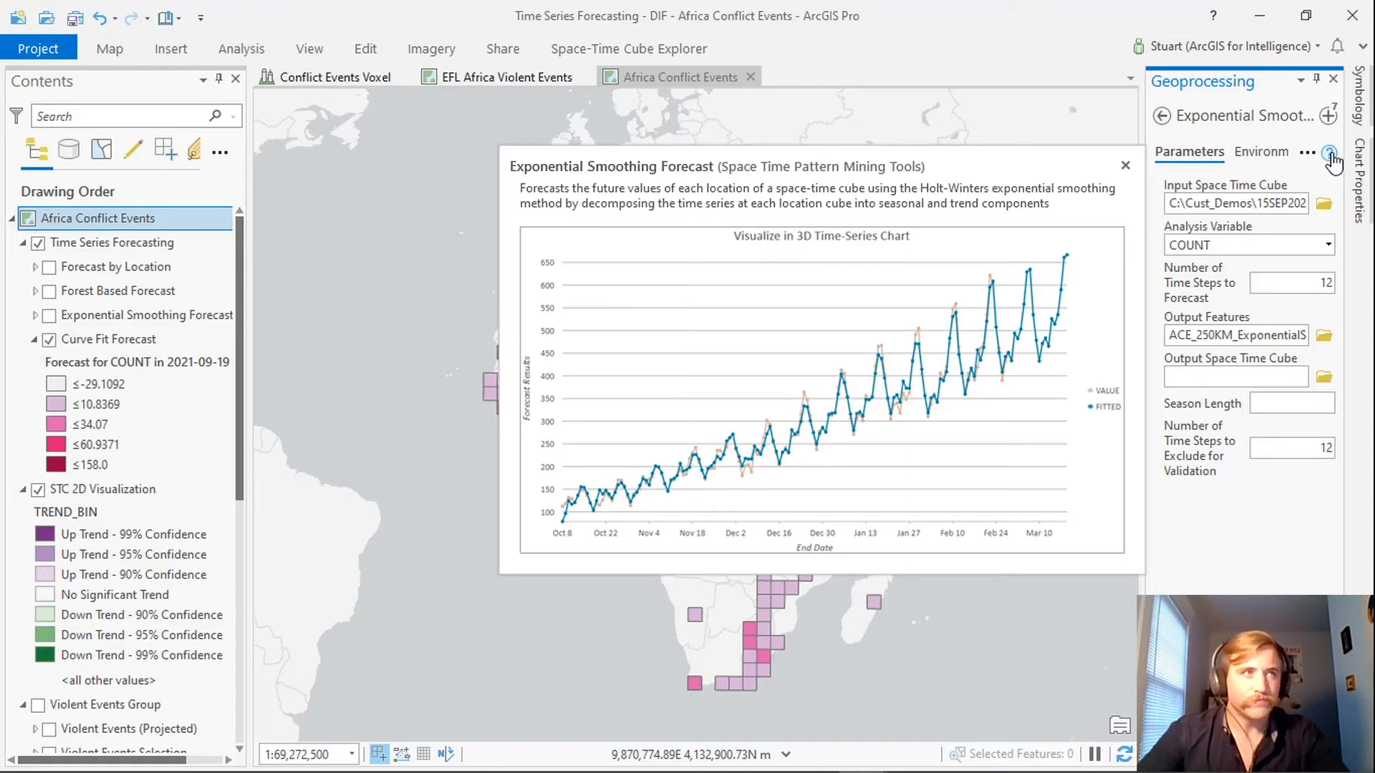
{"action": "left_click", "coordinate": [35, 316]}
{"action": "left_click", "coordinate": [49, 315]}
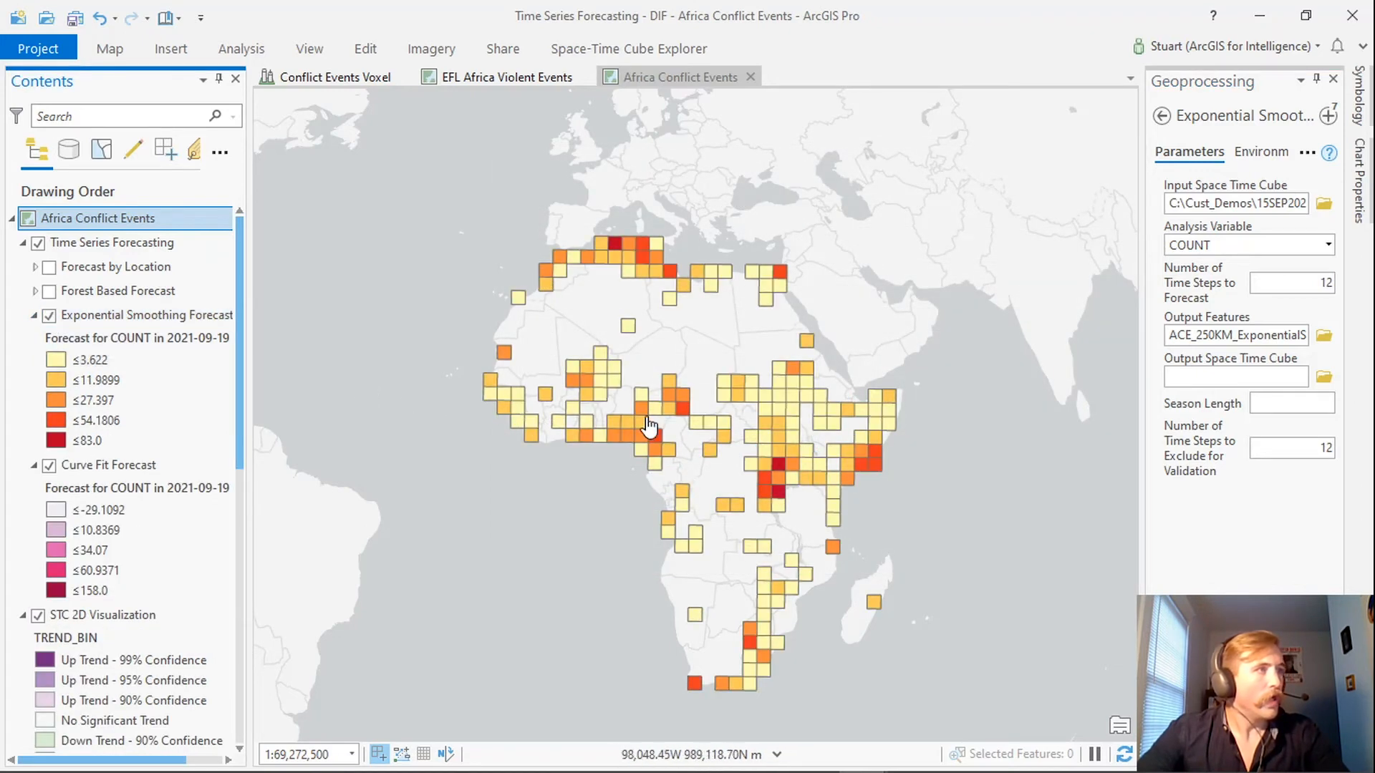
- Examine the Exponential Smoothing Forecast chart and its 2021 forecast values for the ≤54.1806 class cell just east of Nigeria, and close its pop-up
{"action": "left_click", "coordinate": [685, 413]}
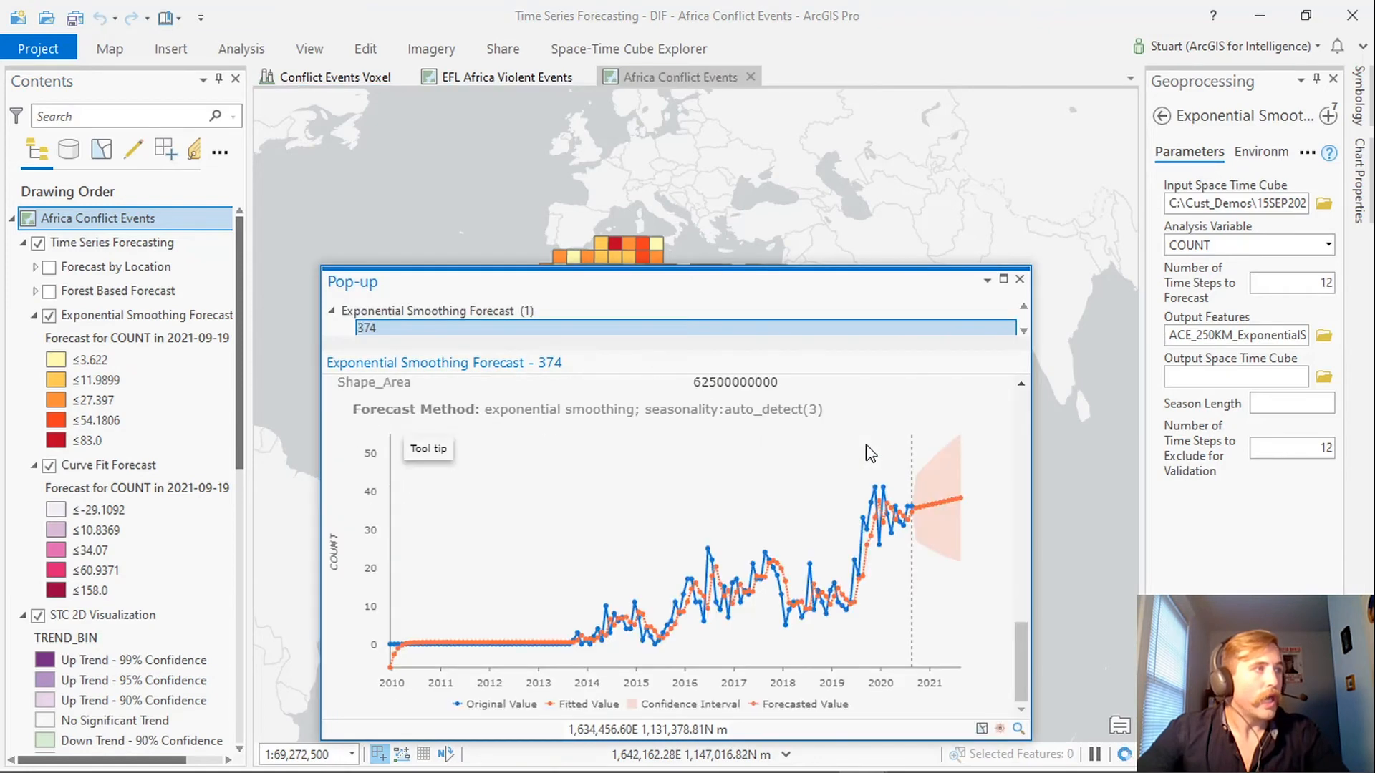
{"action": "mouse_move", "coordinate": [848, 516]}
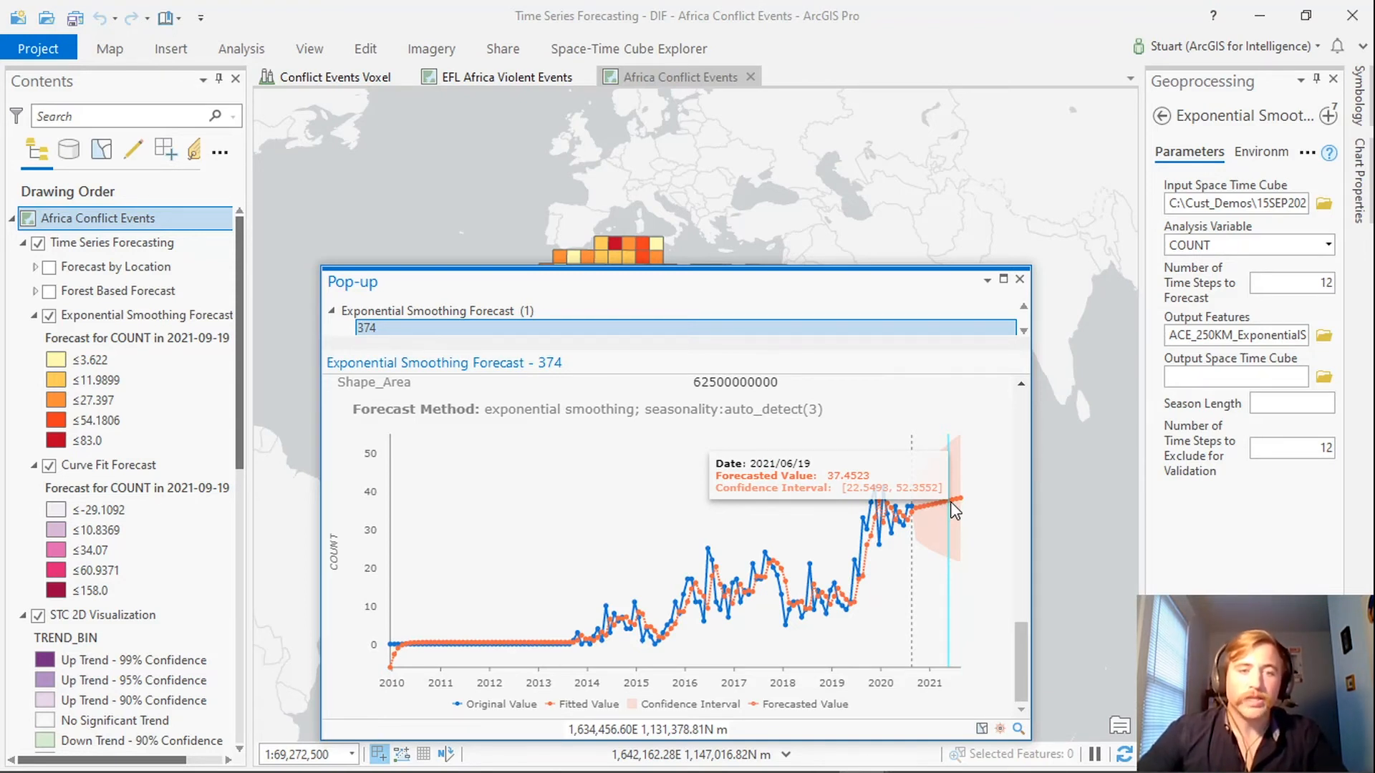
{"action": "left_click", "coordinate": [1020, 279]}
- Show the Forecast by Location layer with its legend expanded, and bring up the Evaluate Forecasts By Location tool to review its description
{"action": "left_click", "coordinate": [35, 267]}
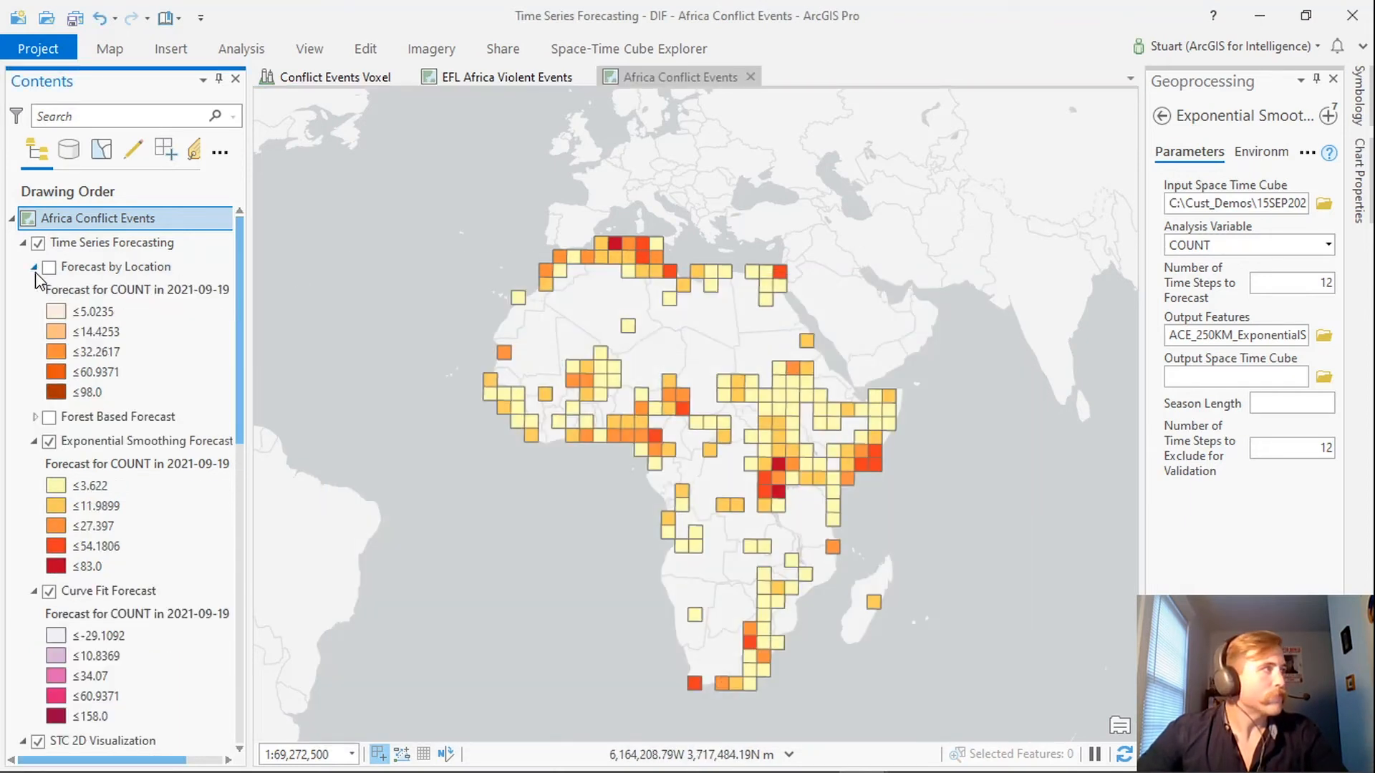
{"action": "left_click", "coordinate": [49, 268]}
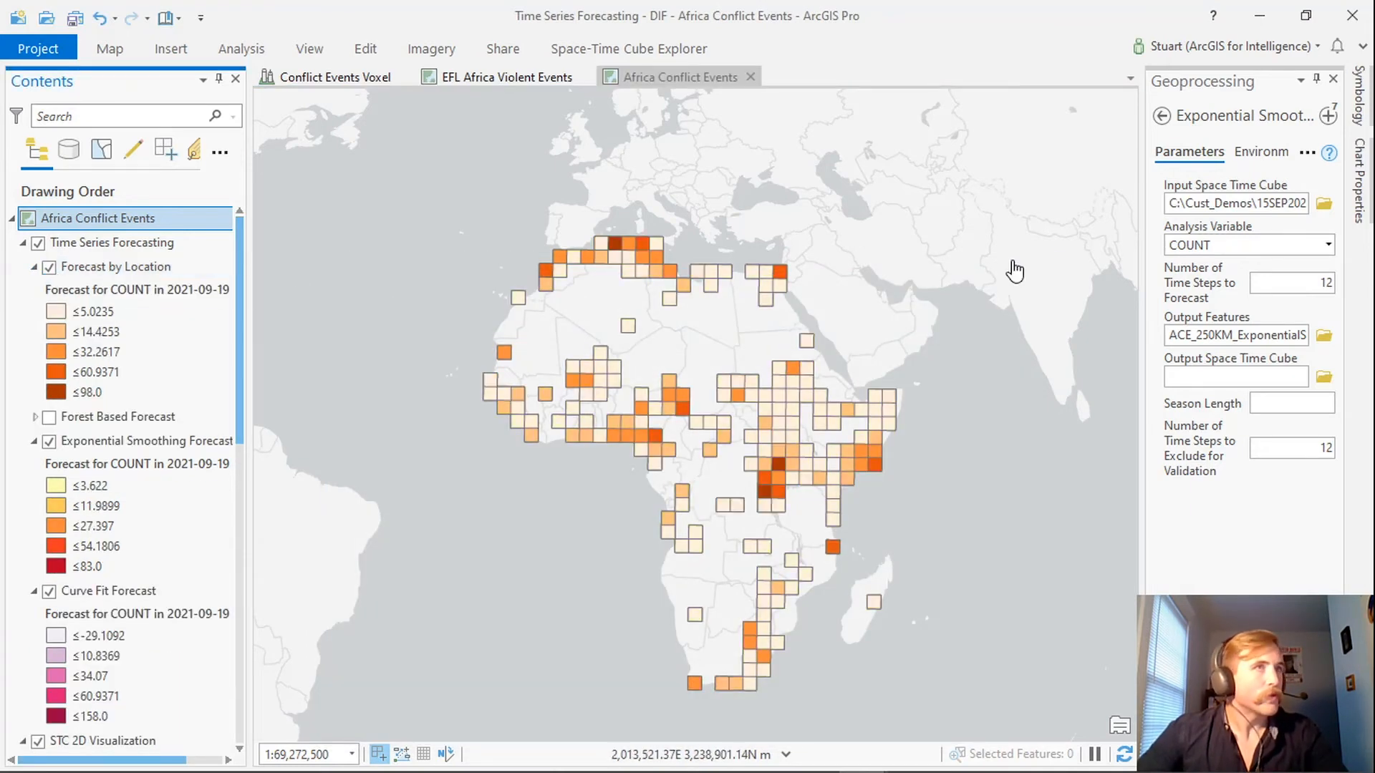
{"action": "left_click", "coordinate": [1328, 114]}
{"action": "left_click", "coordinate": [1162, 287]}
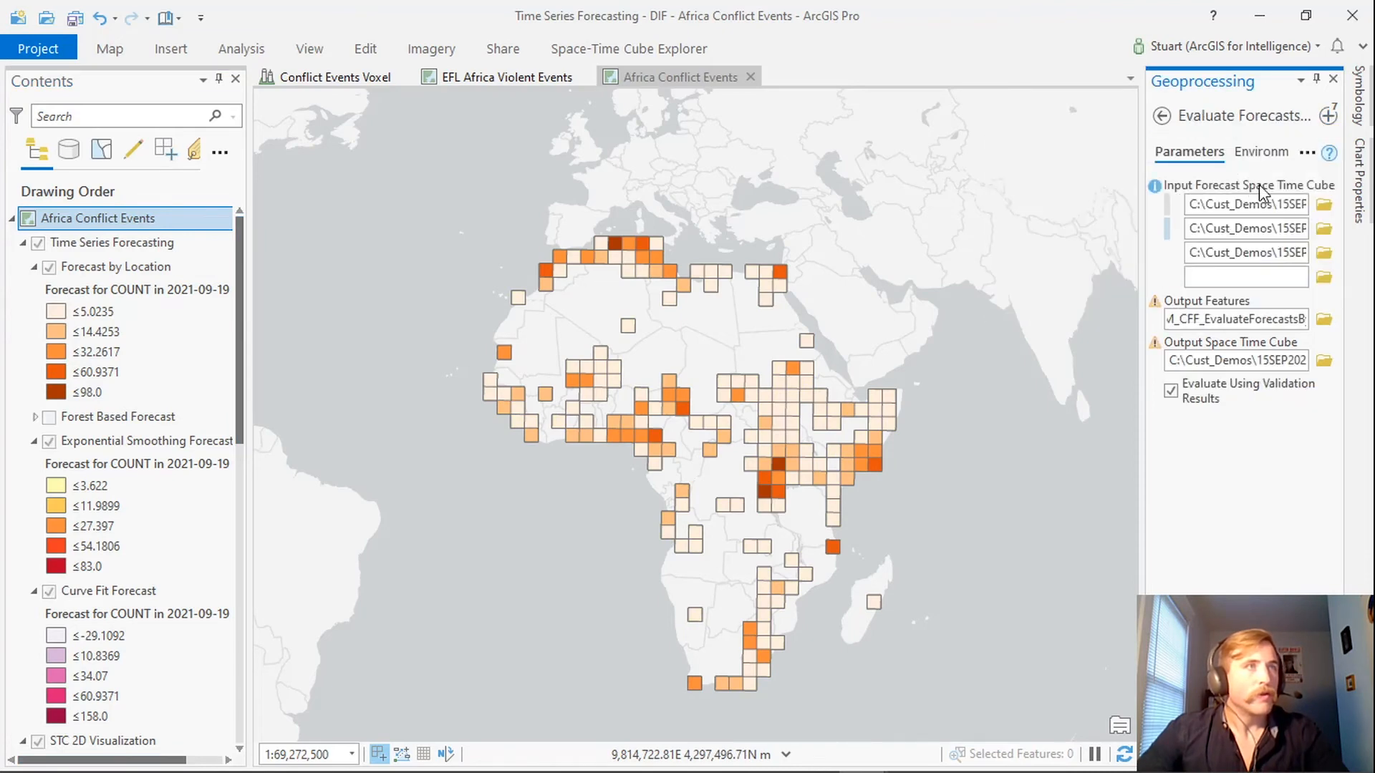
{"action": "mouse_move", "coordinate": [1328, 155]}
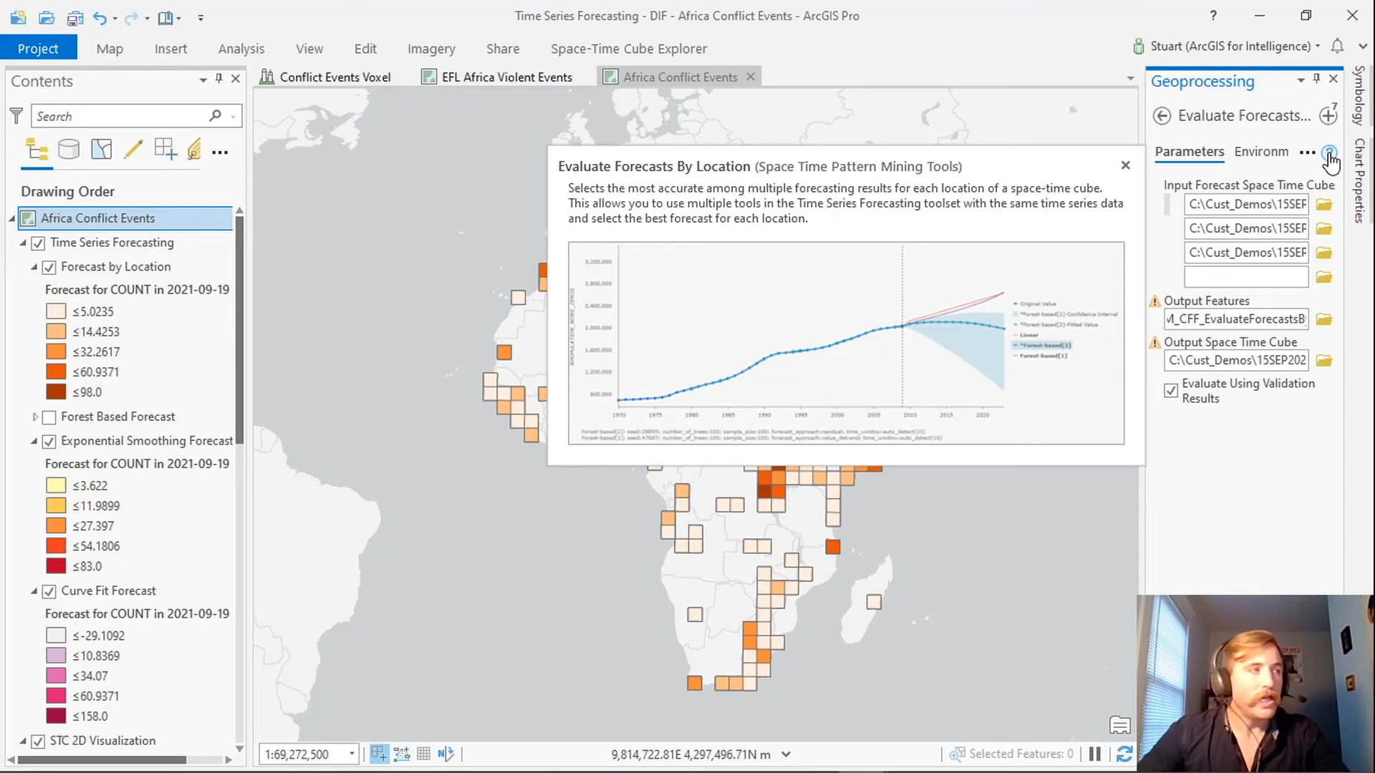
- Compare the candidate forecast methods in the Forecast by Location charts for the cell just east of Nigeria and the dark orange cell on Mozambique's northern coast
{"action": "left_click", "coordinate": [683, 416]}
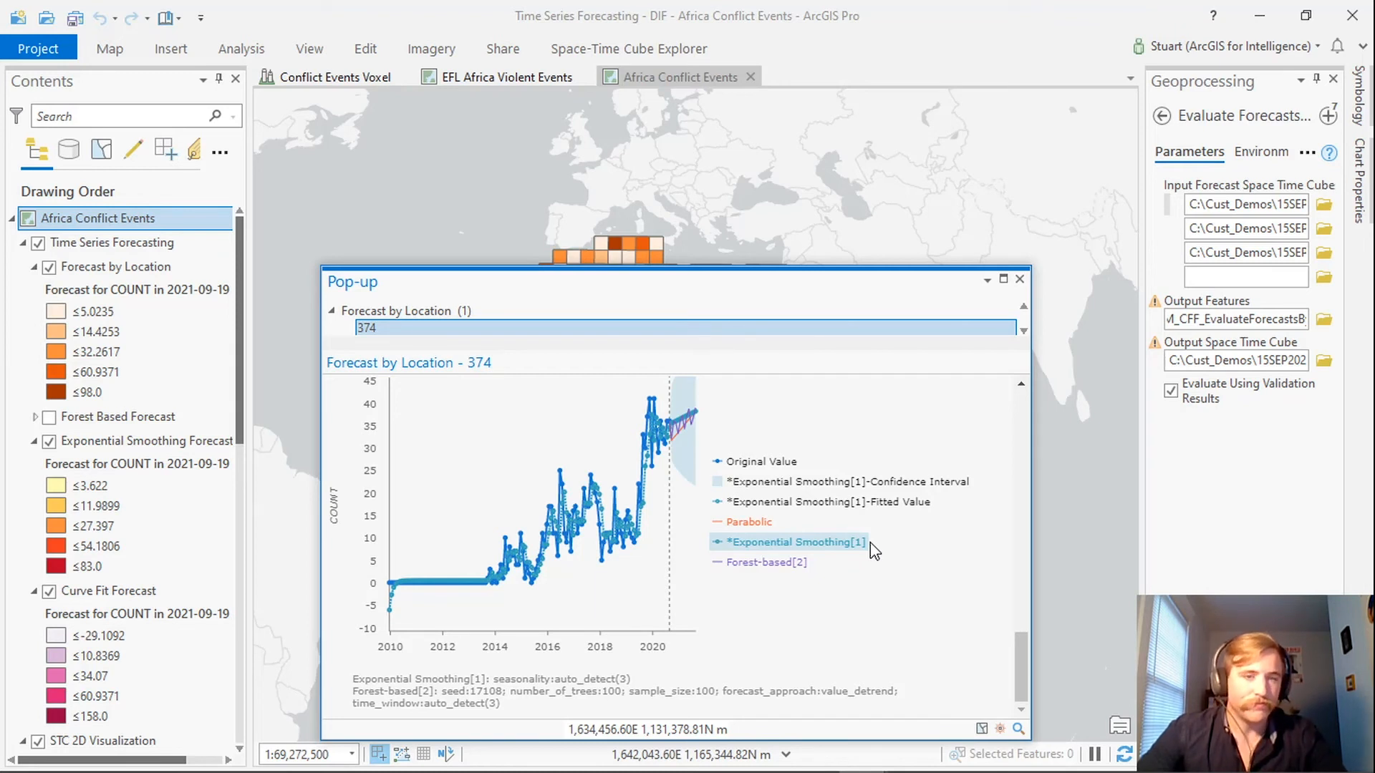
{"action": "left_click", "coordinate": [1020, 280]}
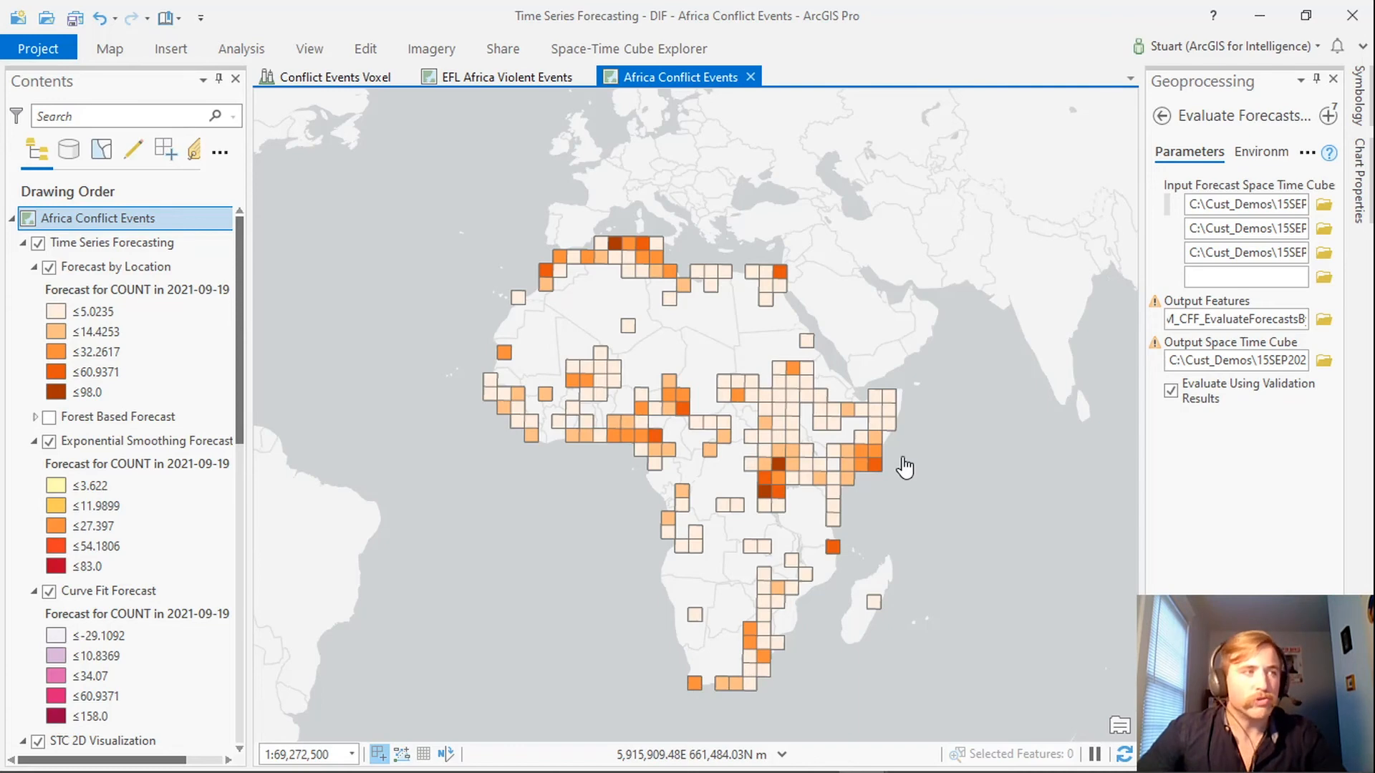
{"action": "left_click", "coordinate": [834, 549]}
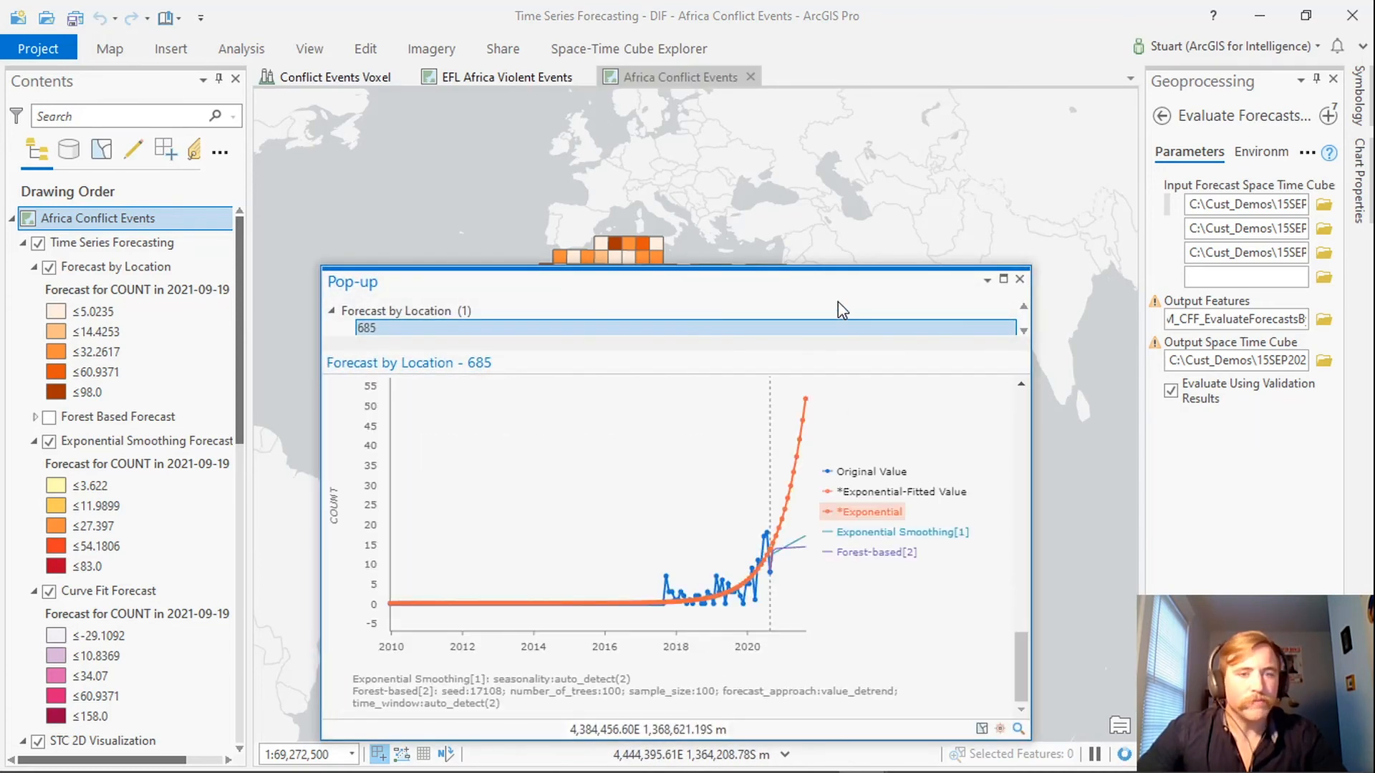